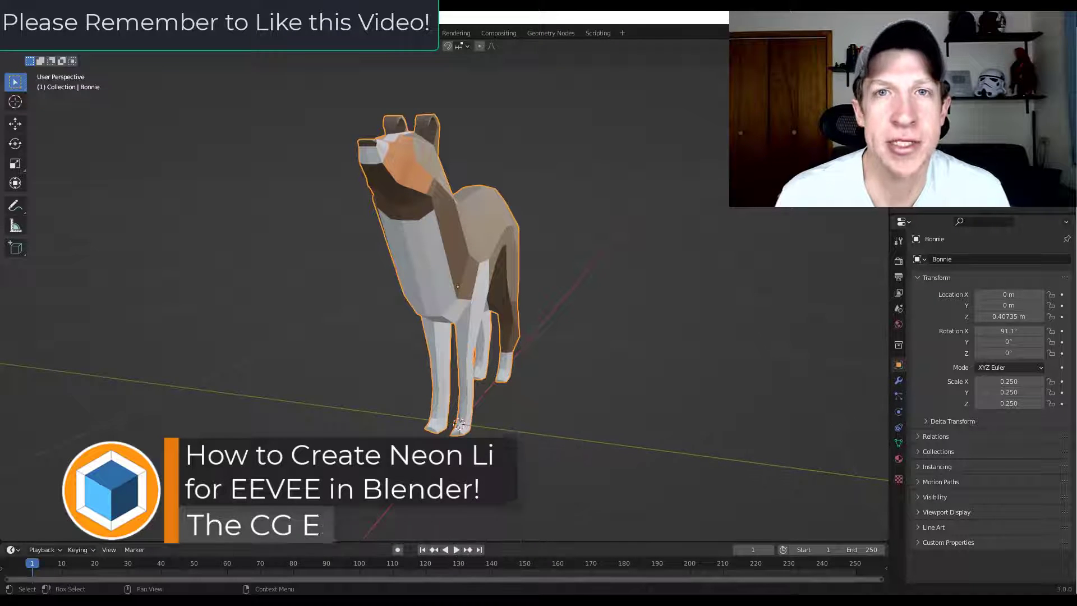
- Orbit and pull the view back around the low-poly dog model
mouse_move(435, 282)
middle_down()
mouse_move(435, 272)
mouse_move(643, 231)
mouse_move(435, 270)
mouse_move(480, 262)
middle_up()
- Add a mesh plane to the scene as a floor
key(shift+a)
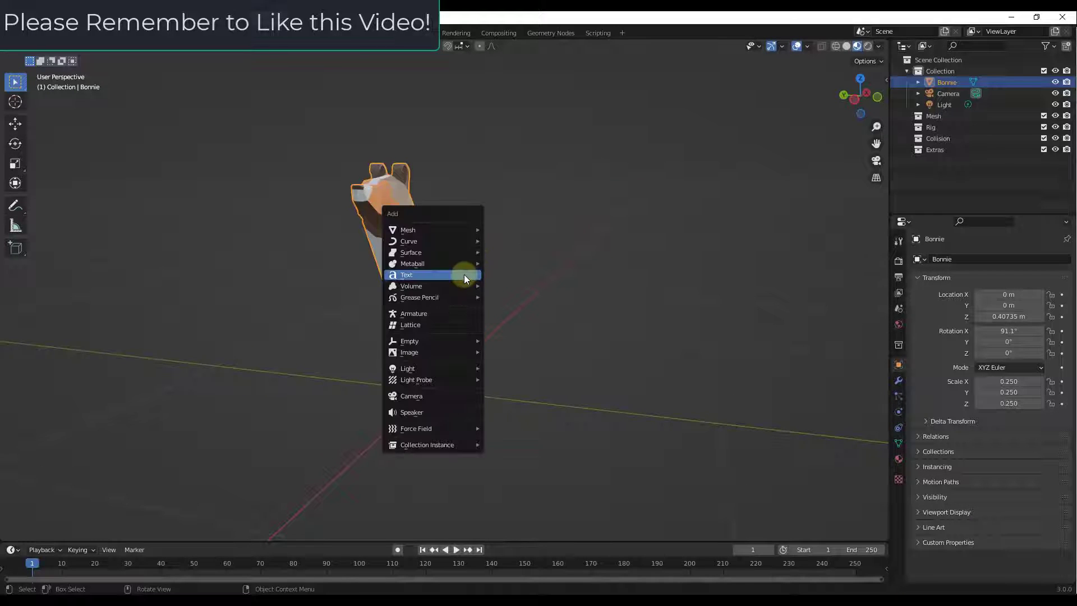
mouse_move(435, 232)
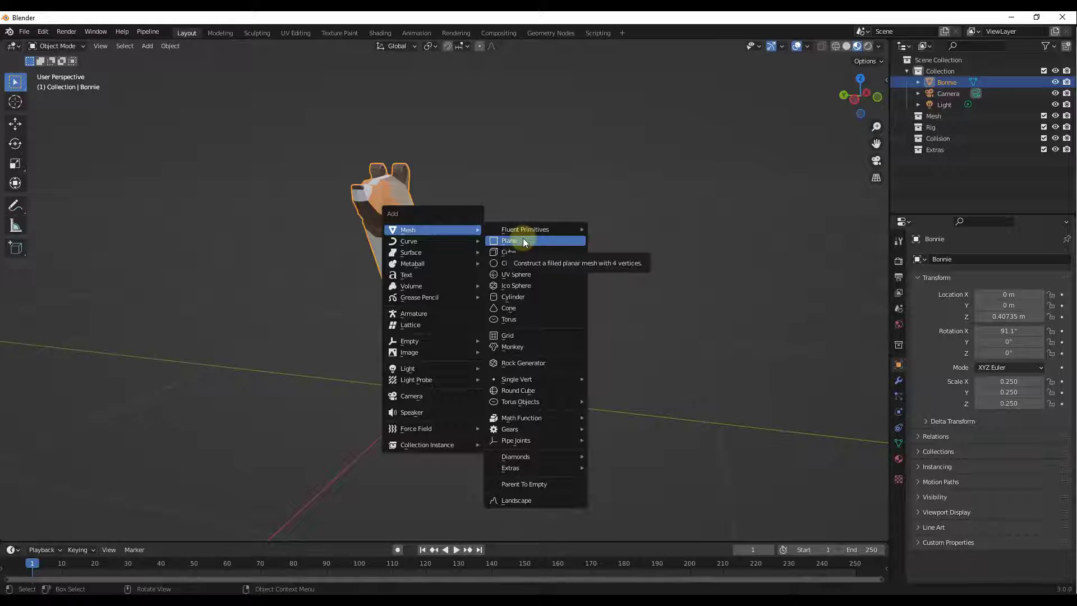
click(523, 241)
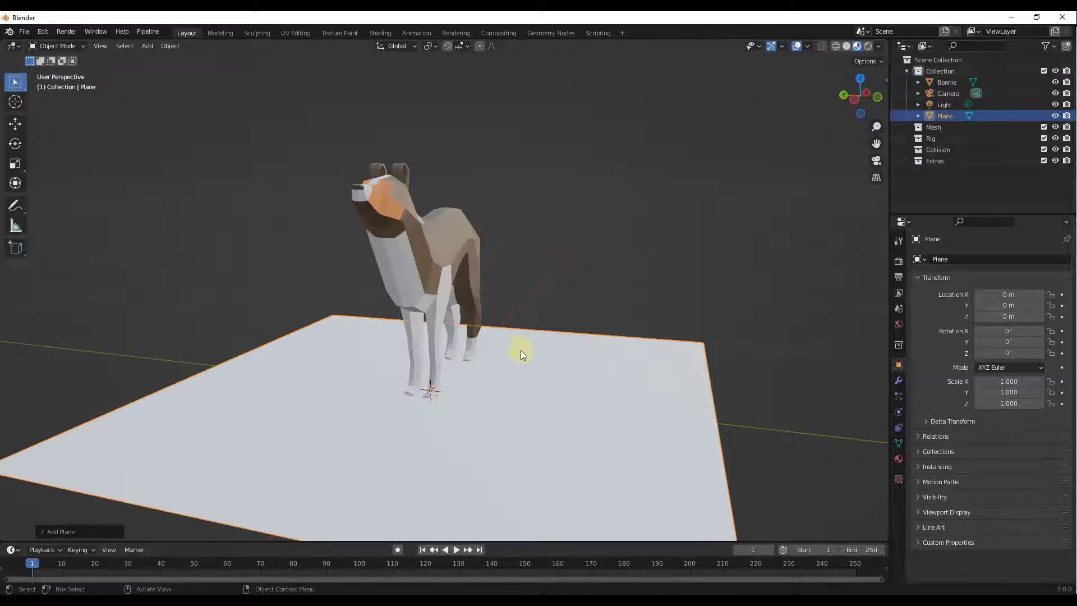
scroll(521, 350, down, 4)
scroll(557, 384, up, 1)
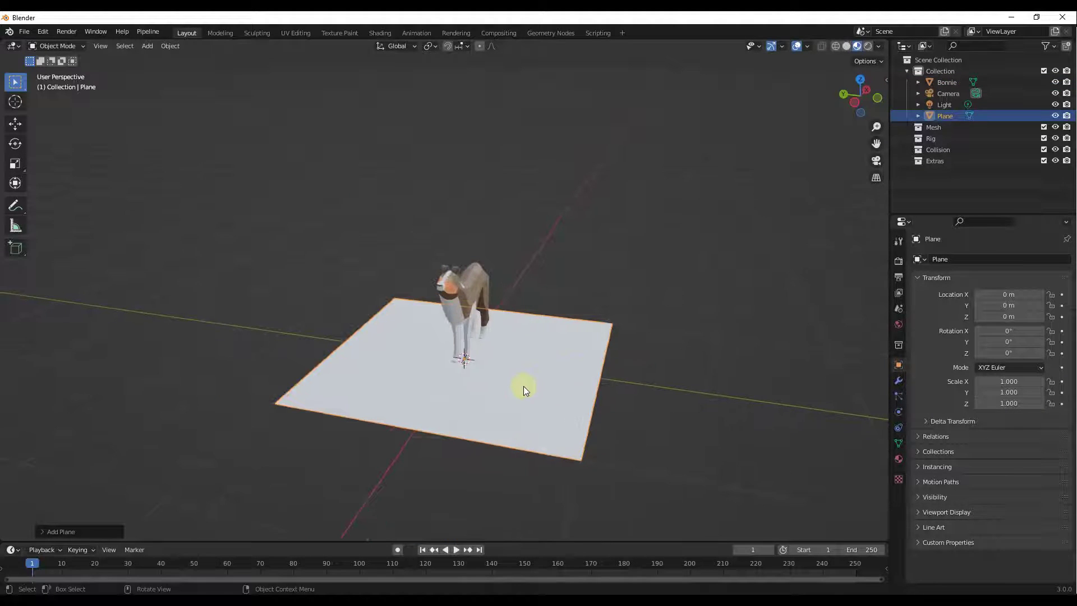
- Move the plane along the Y axis to -1.1765 m beside the dog
key(g)
key(y)
click(691, 395)
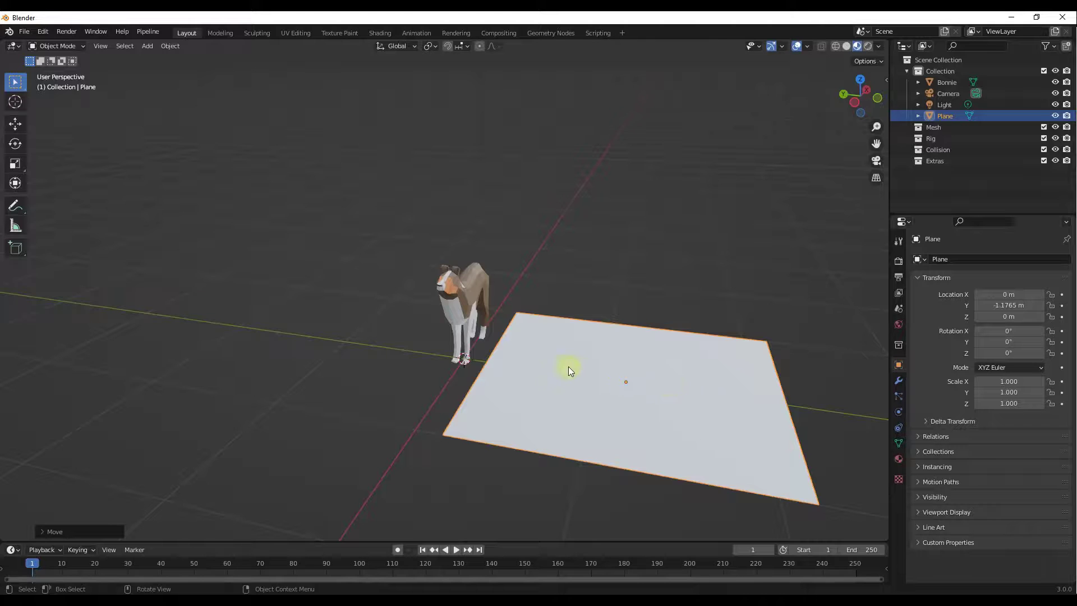
scroll(610, 412, down, 2)
scroll(587, 389, down, 1)
scroll(679, 378, up, 3)
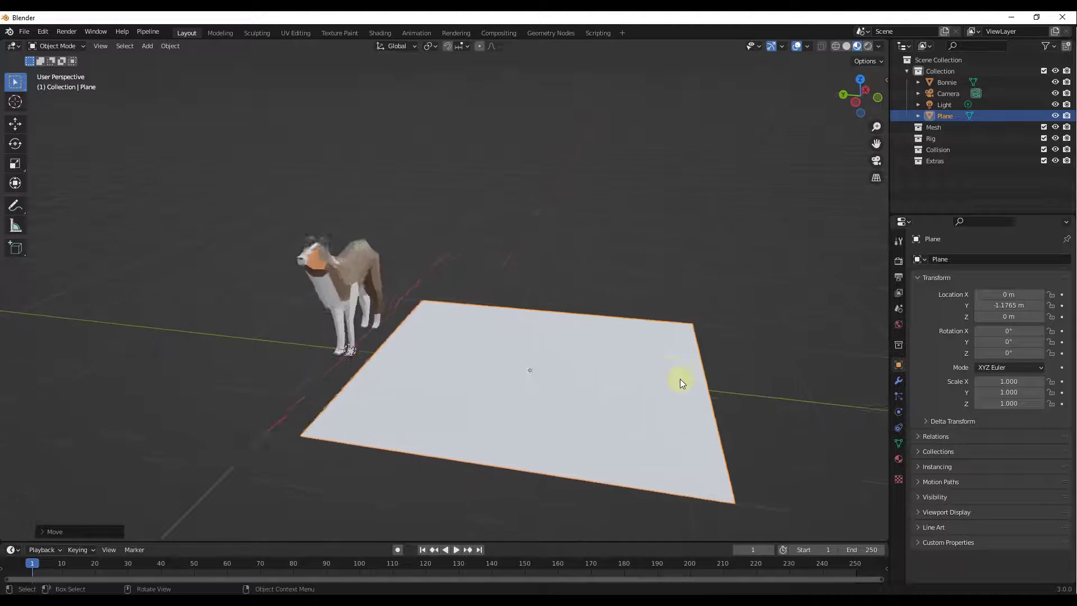
key(shift+a)
- Add a cube and scale it down to 0.152
mouse_move(560, 387)
mouse_move(543, 368)
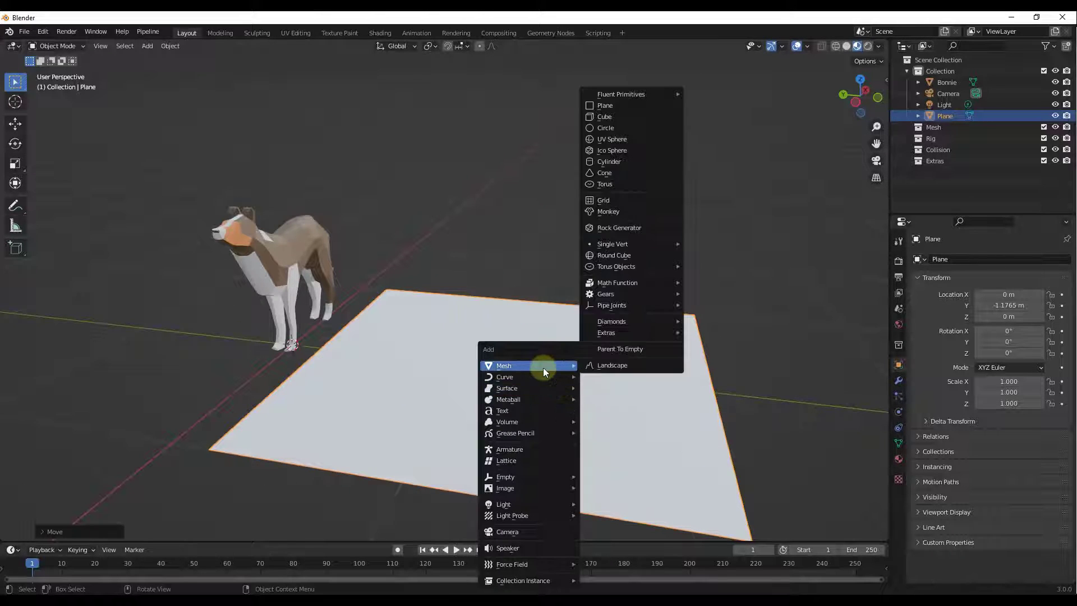
click(619, 119)
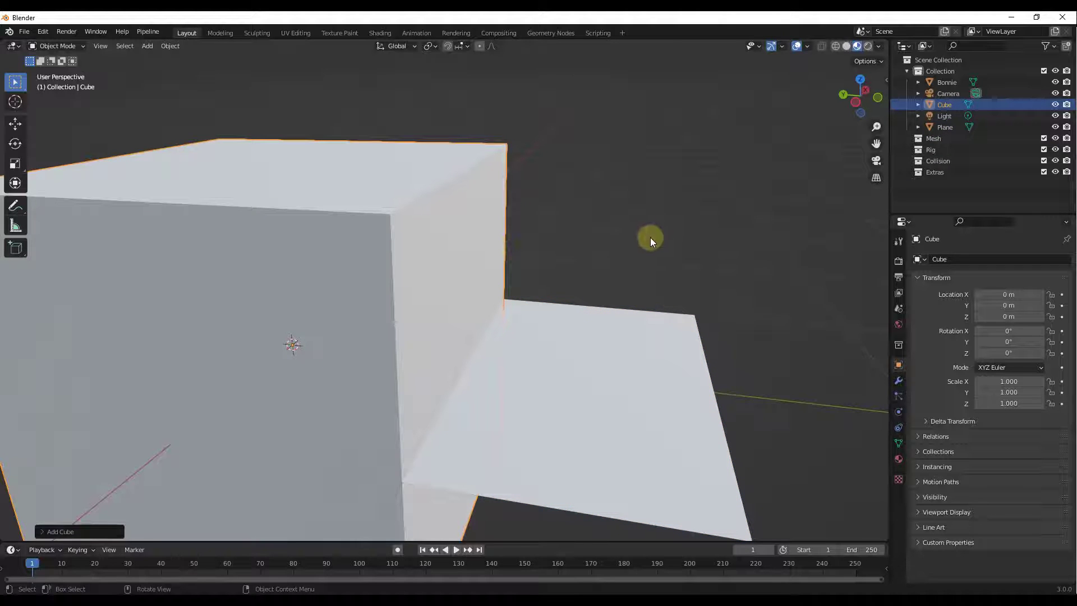
key(s)
click(349, 332)
- Move the small cube across the floor plane to a spot near the dog
key(g)
key(z)
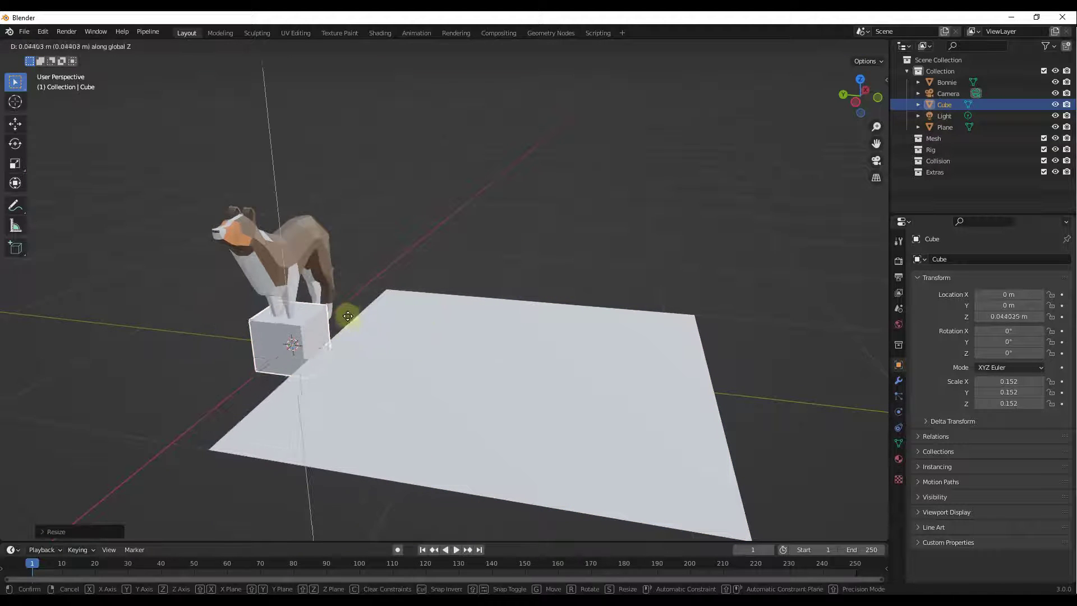
click(350, 309)
key(g)
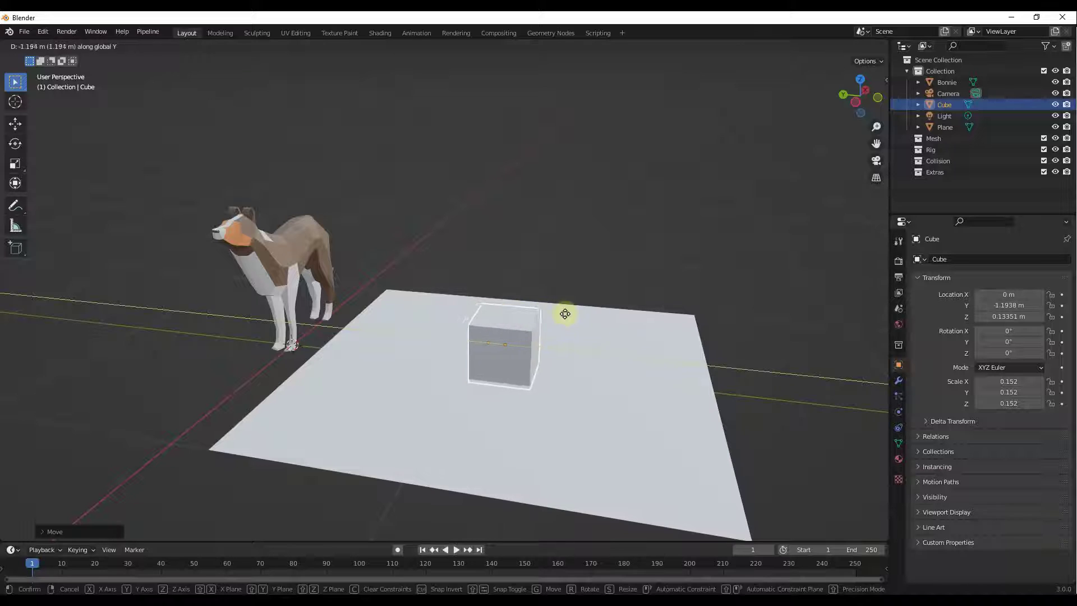
click(564, 314)
key(g)
click(463, 338)
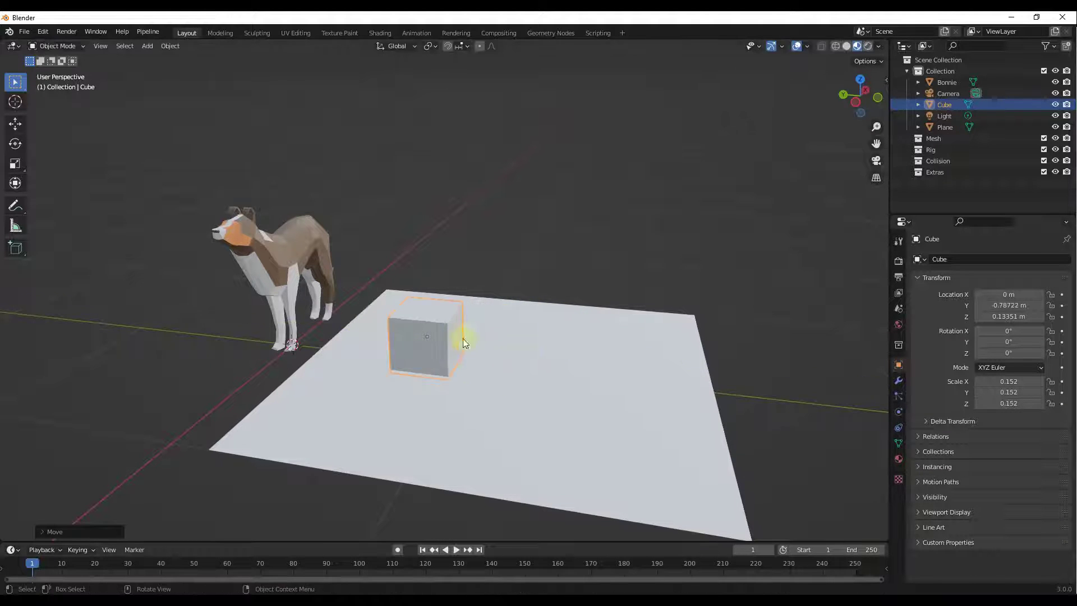
- Raise the cube to Z 0.16326 m and open its material settings
scroll(449, 344, up, 4)
mouse_move(439, 348)
middle_down()
mouse_move(461, 308)
mouse_move(439, 357)
middle_up()
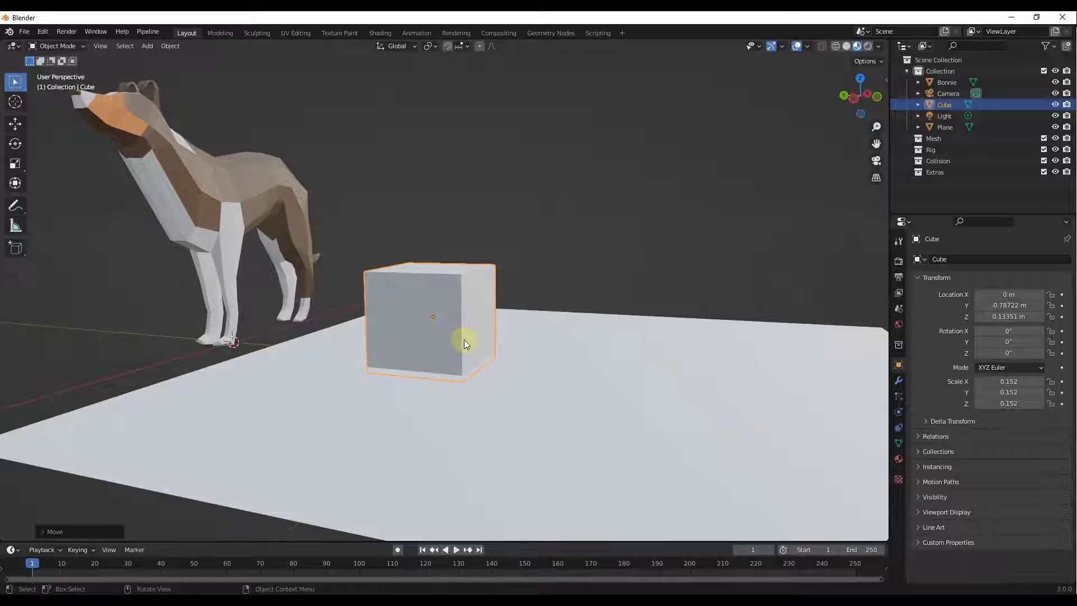
key(g)
key(z)
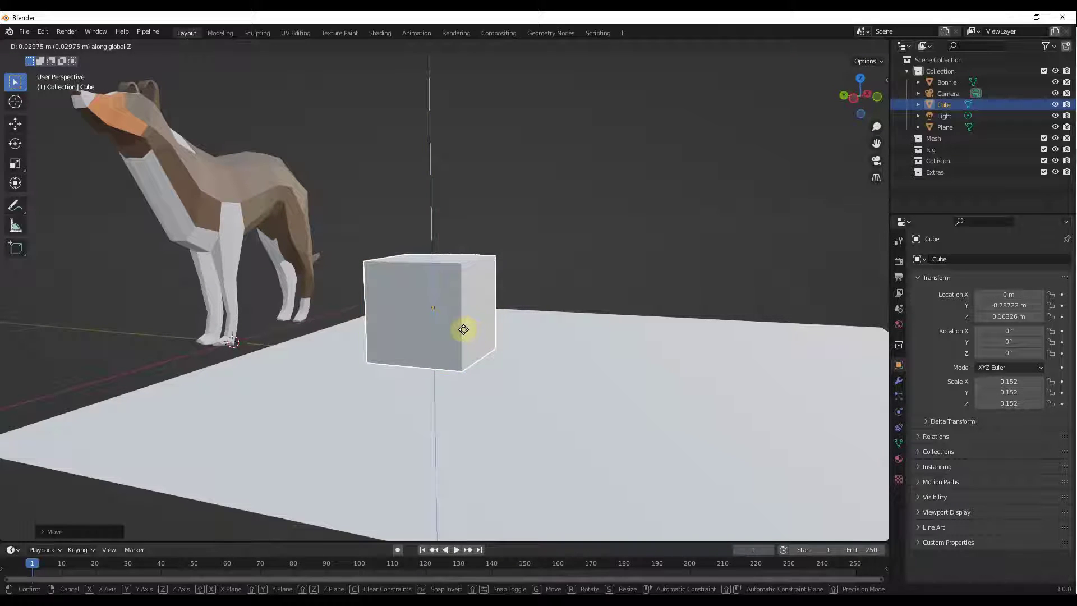
click(464, 330)
click(898, 459)
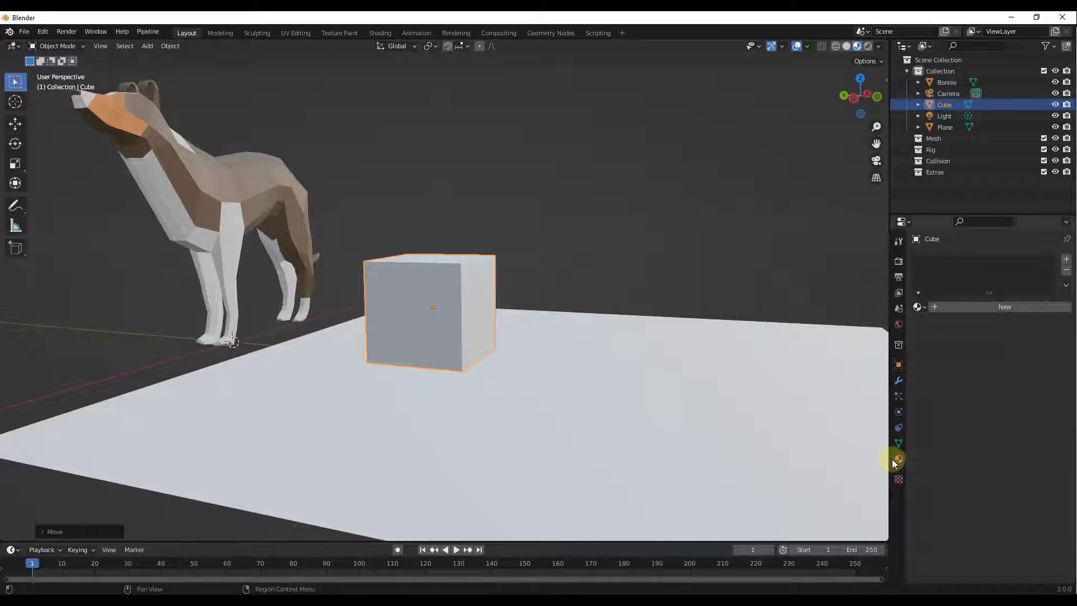
- Give the cube a new Emission-shader material and preview it in Rendered shading
click(978, 309)
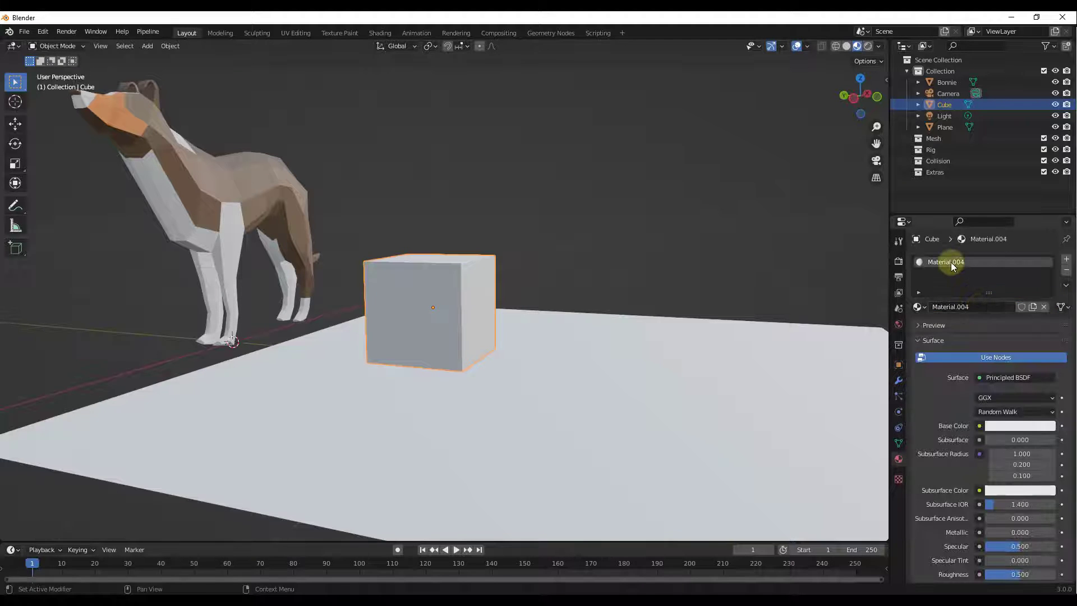
click(1010, 378)
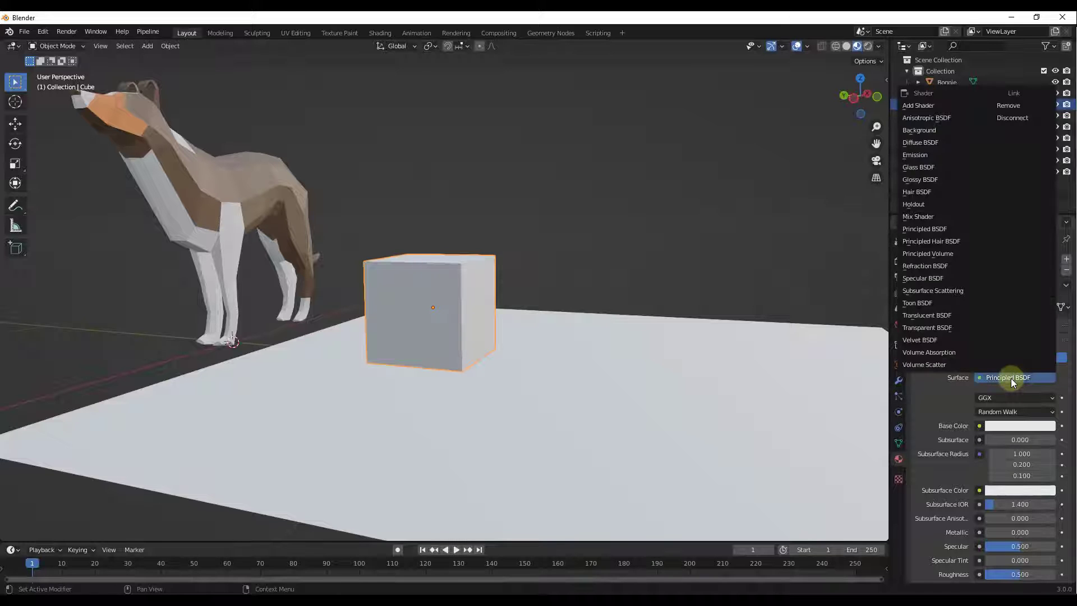
click(924, 153)
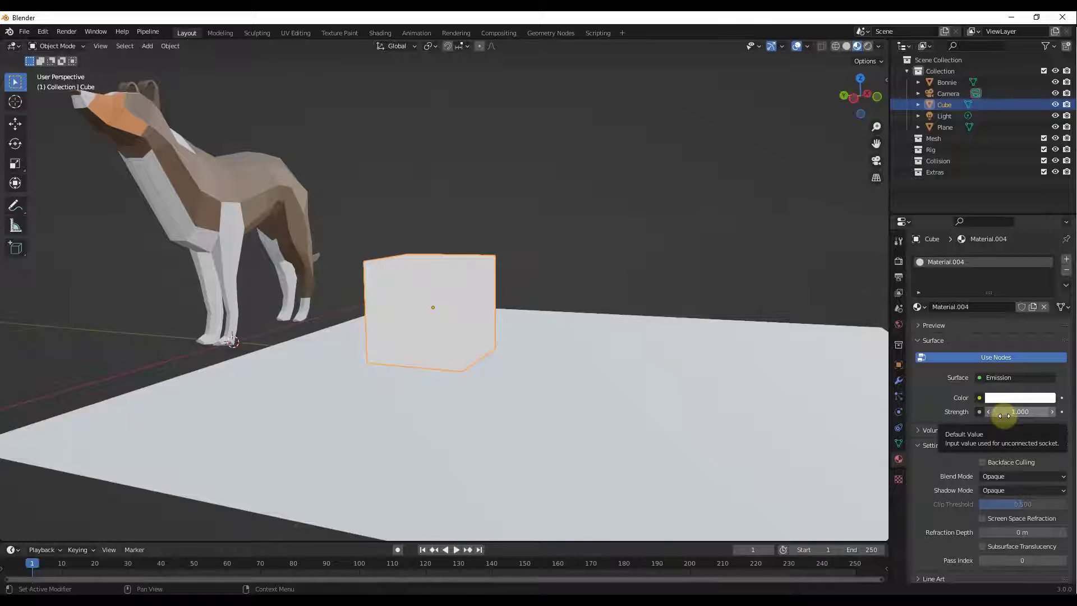
middle_drag(462, 323, 458, 324)
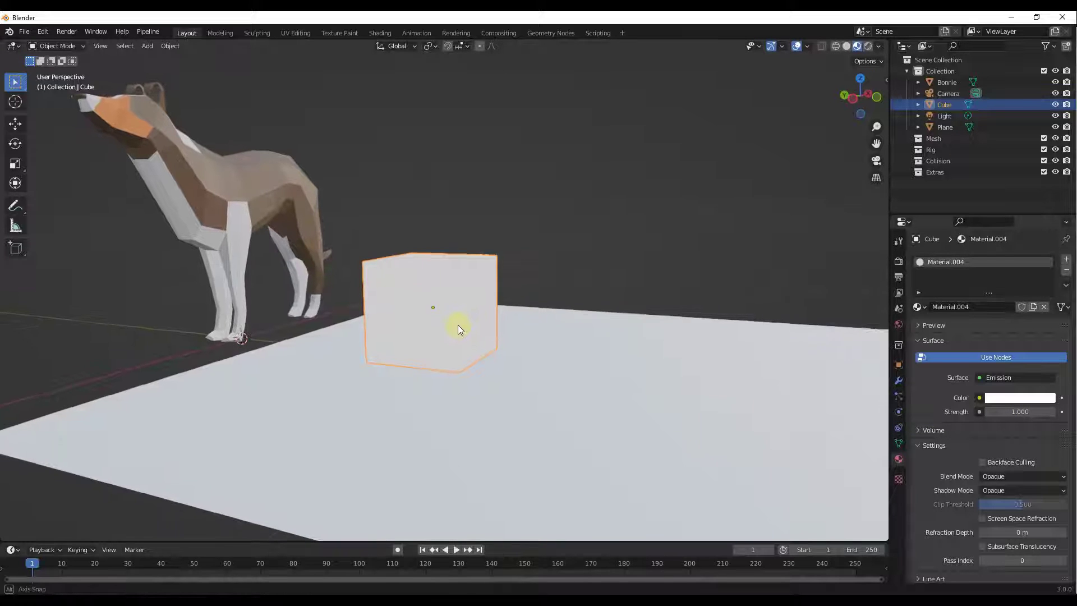
click(868, 47)
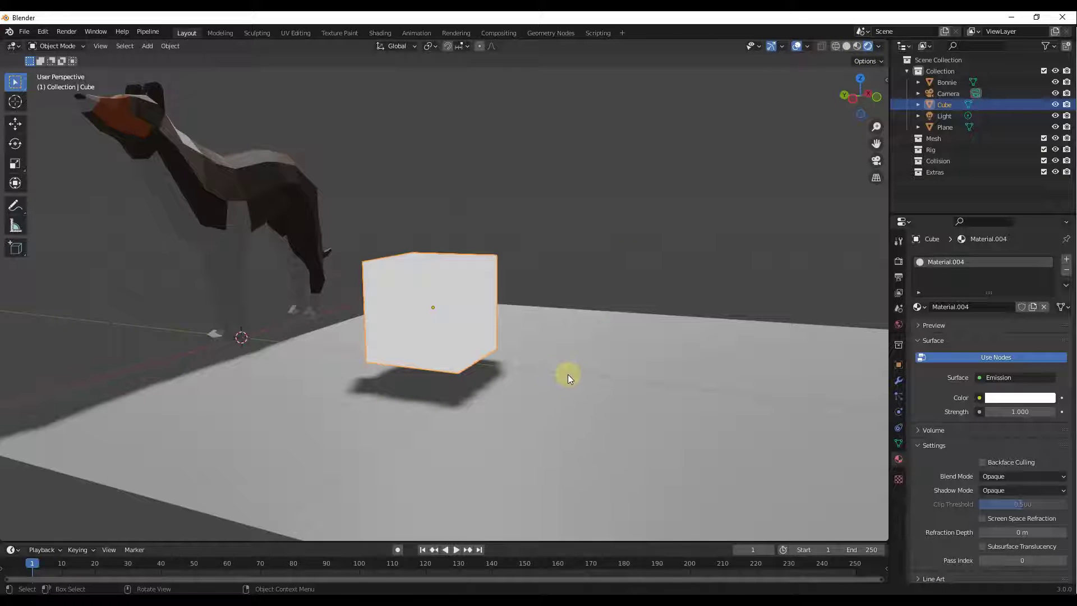
- Set the cube's emission strength to 10
click(898, 261)
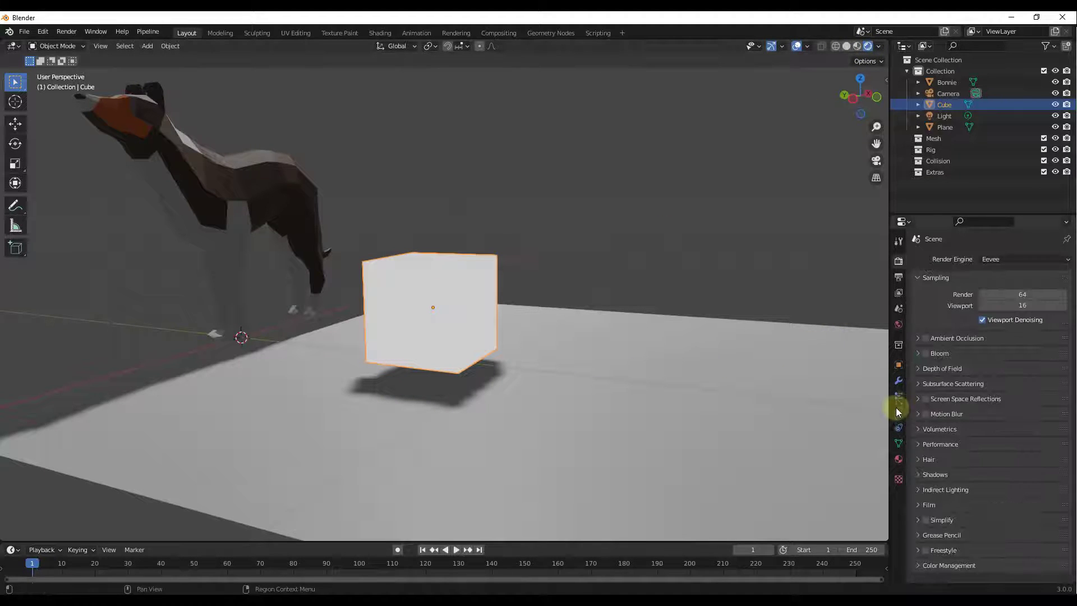
click(898, 459)
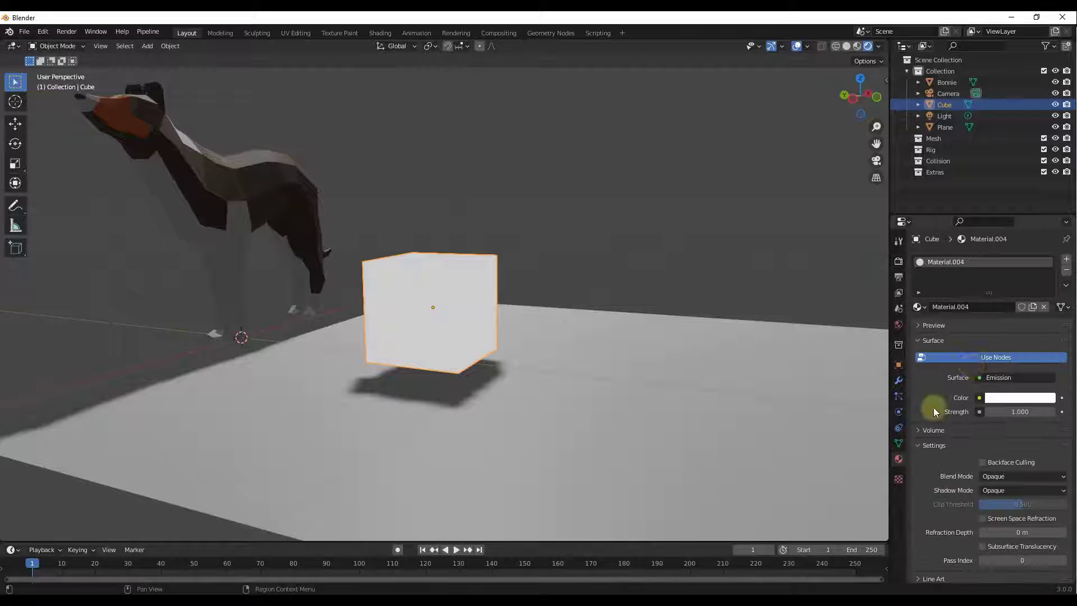
click(1008, 412)
text(10)
key(Return)
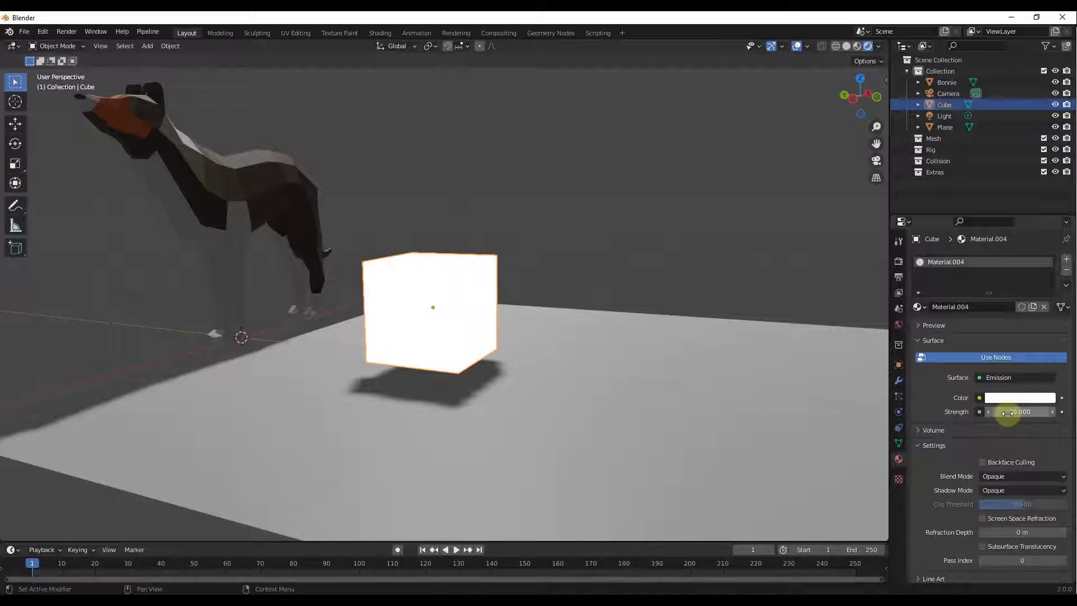
- Set the current frame to 0, delete the scene's Light, and reselect the cube
click(555, 416)
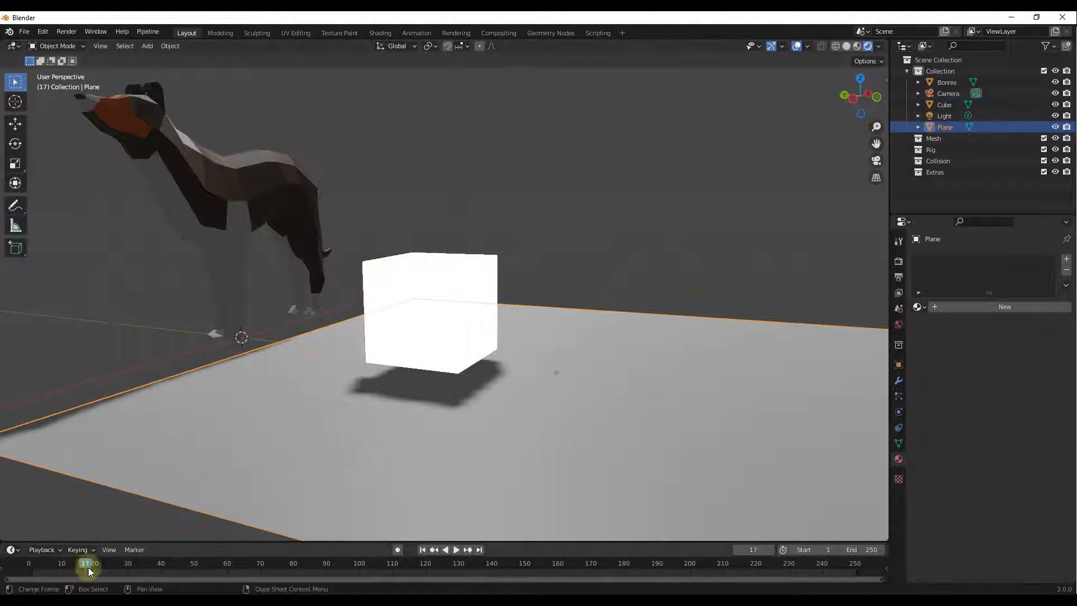
click(12, 564)
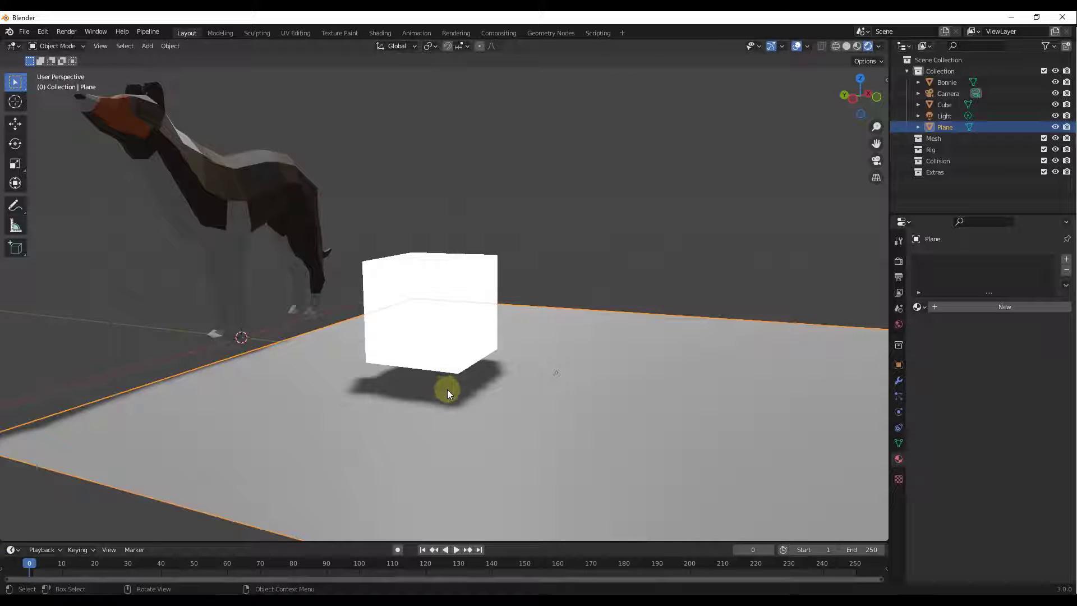
click(940, 117)
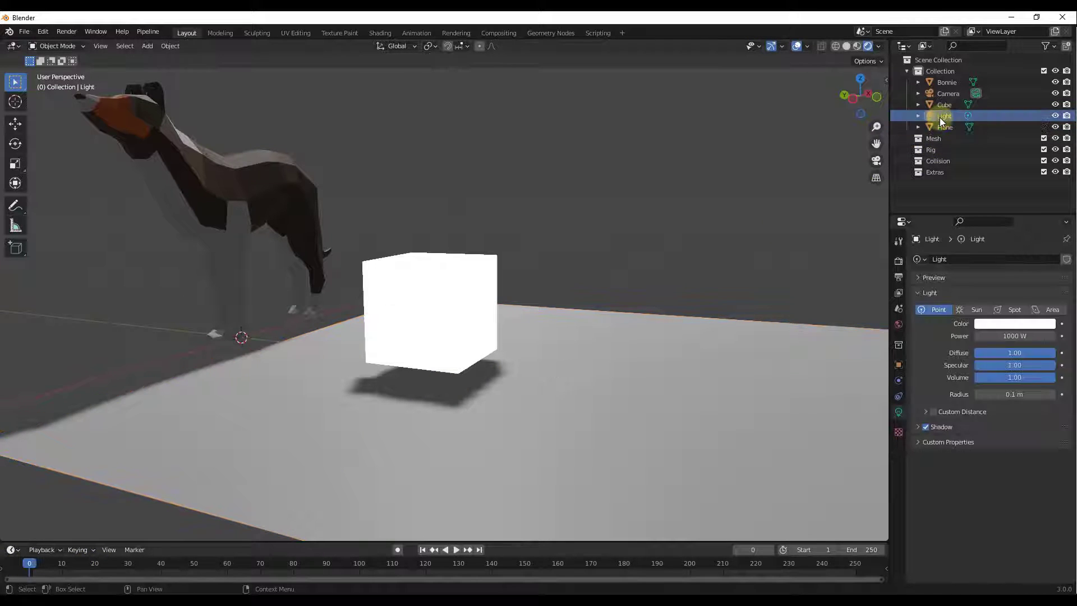
key(Delete)
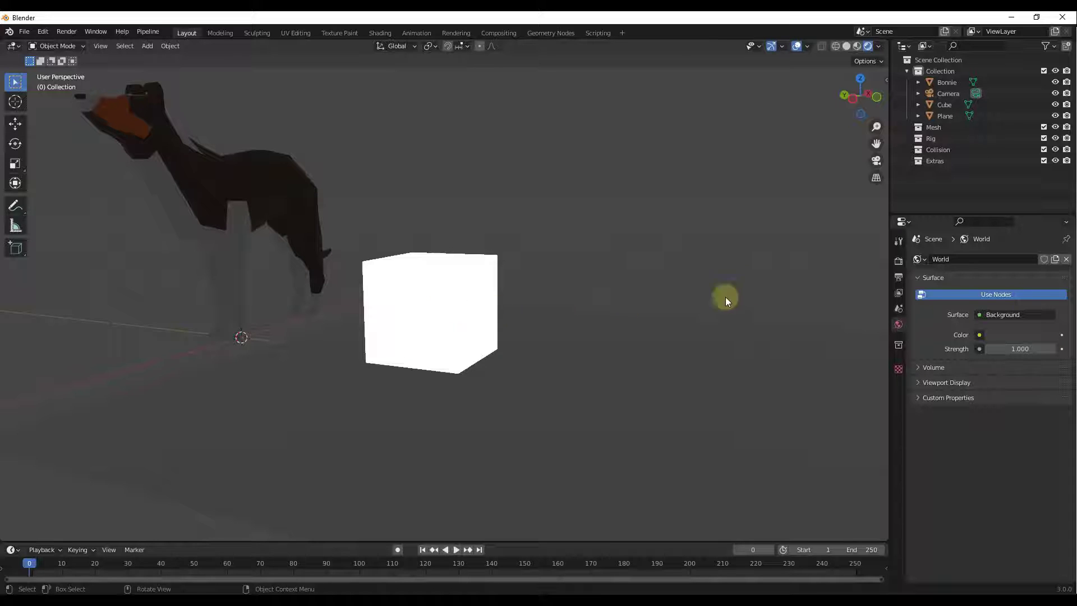
click(399, 307)
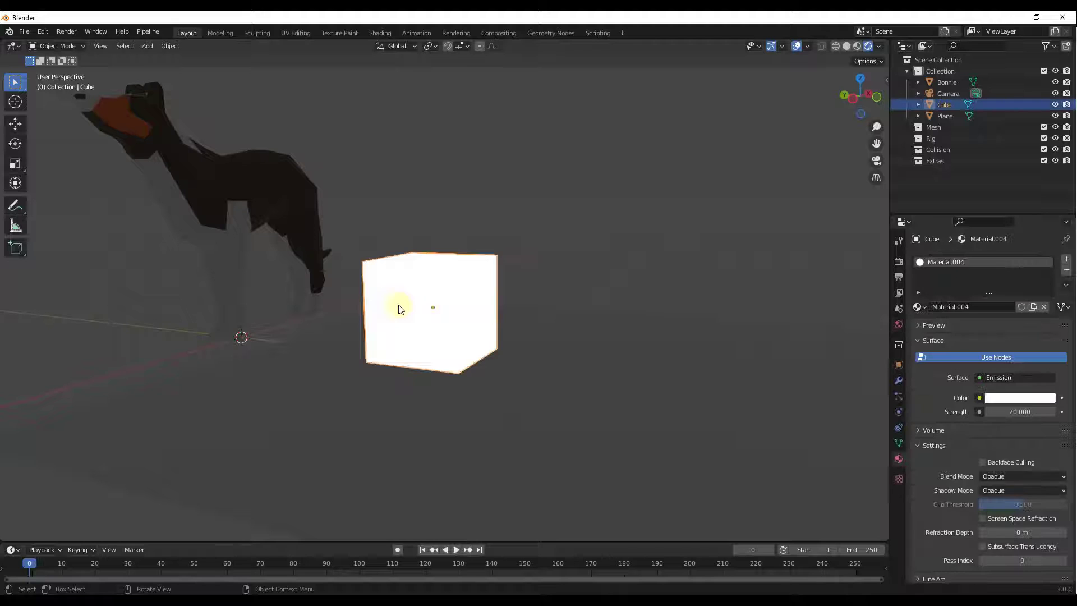
- Enable Bloom and lower the cube's emission strength to 17.8
click(898, 261)
click(925, 353)
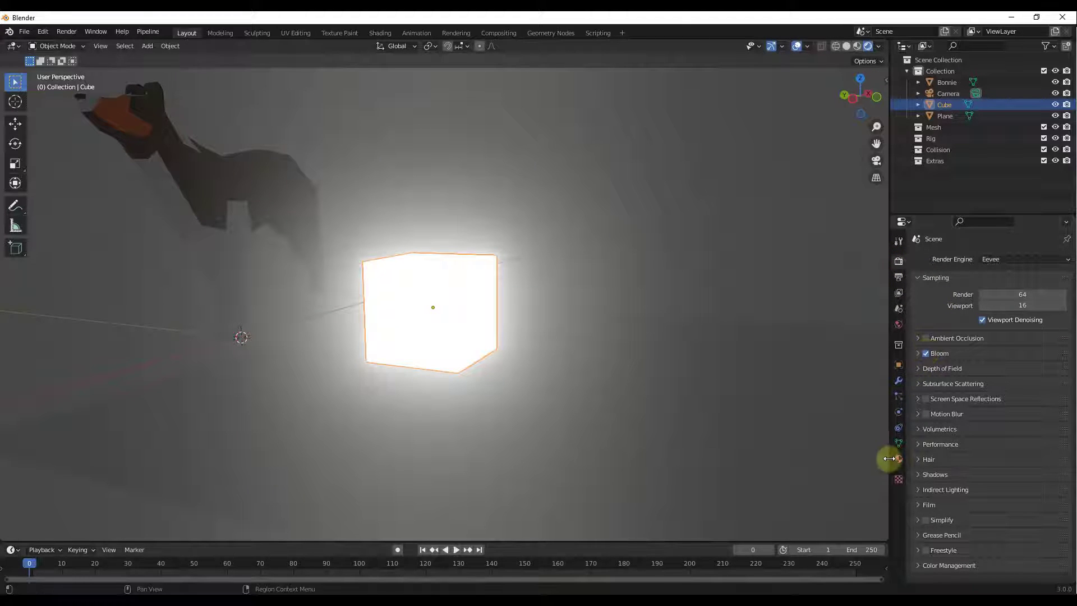
click(898, 459)
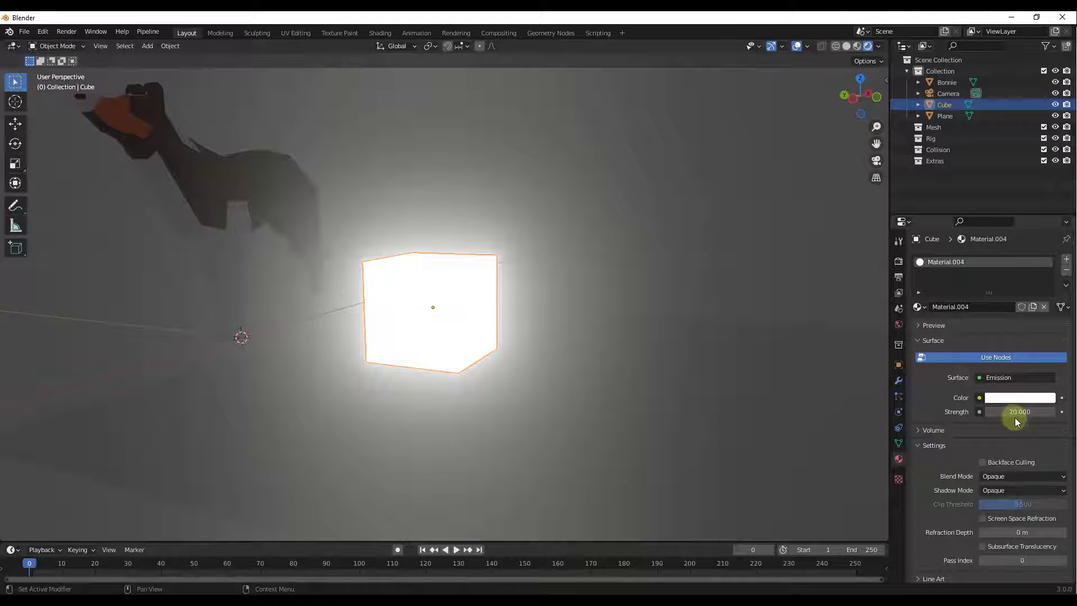
drag(1015, 417, 926, 404)
- Change the cube's emission colour to a saturated blue-purple
click(1021, 398)
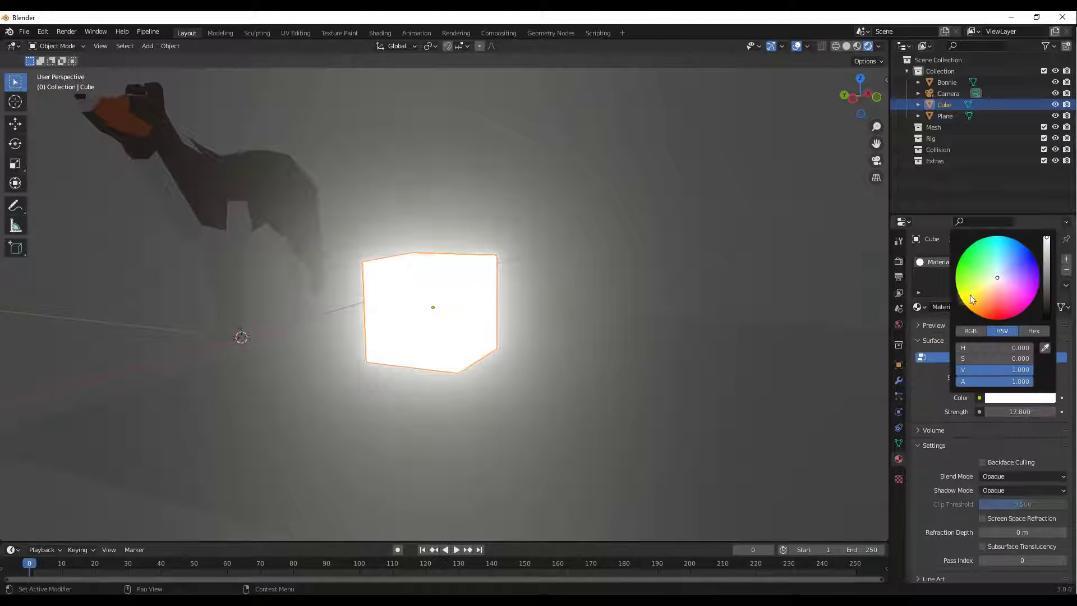
drag(1001, 266, 1030, 253)
scroll(537, 278, down, 3)
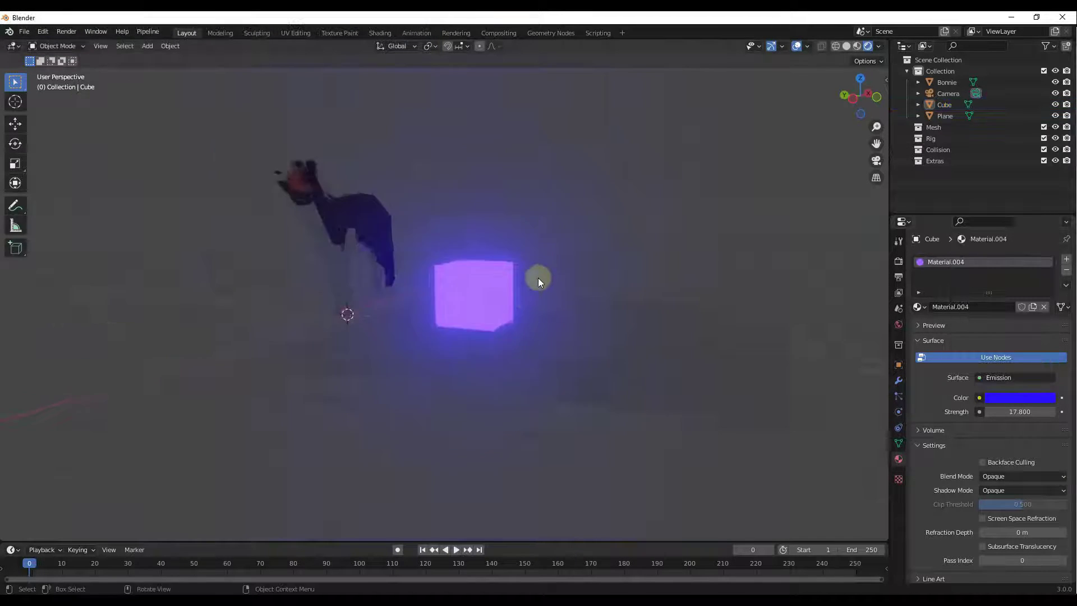
mouse_move(538, 277)
middle_down()
mouse_move(530, 322)
mouse_move(530, 276)
mouse_move(549, 290)
middle_up()
scroll(490, 257, up, 3)
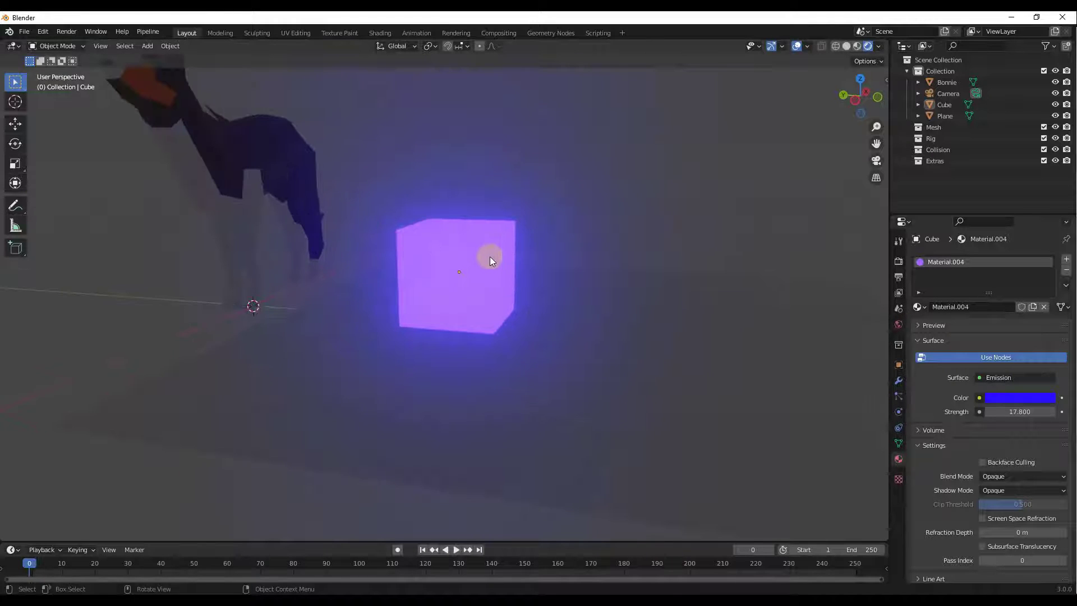
scroll(482, 257, up, 2)
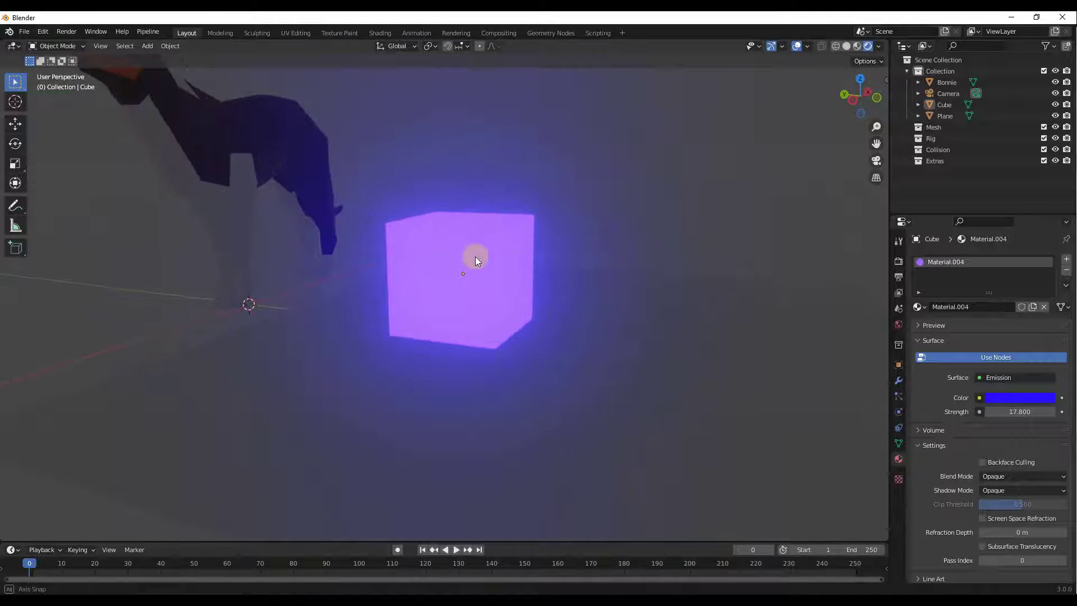
click(455, 283)
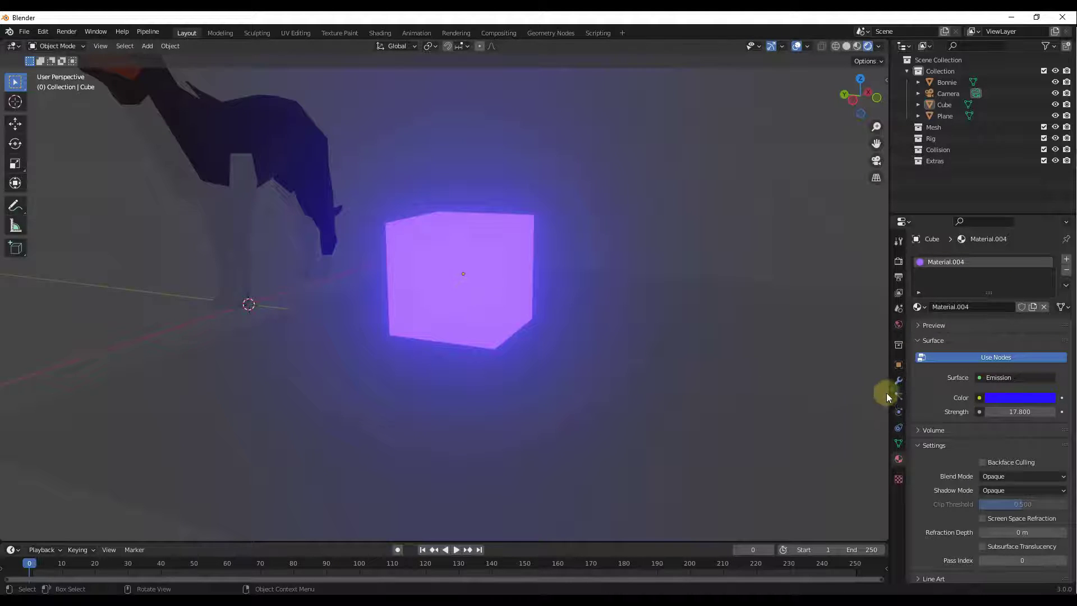
- Add a Wireframe modifier to the cube with thickness about 0.115 m
click(898, 380)
click(955, 257)
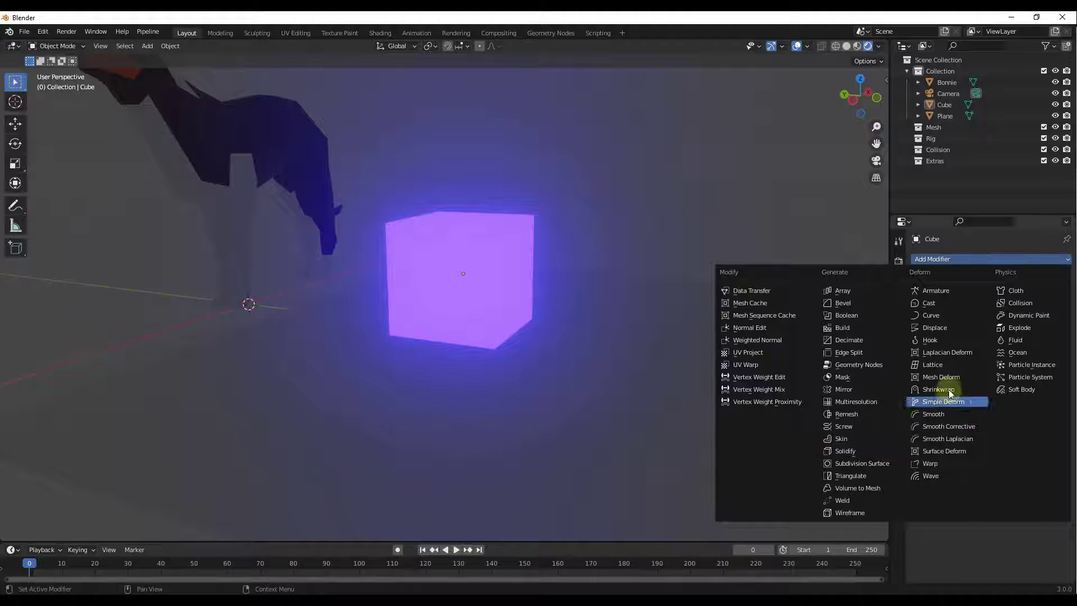
click(843, 512)
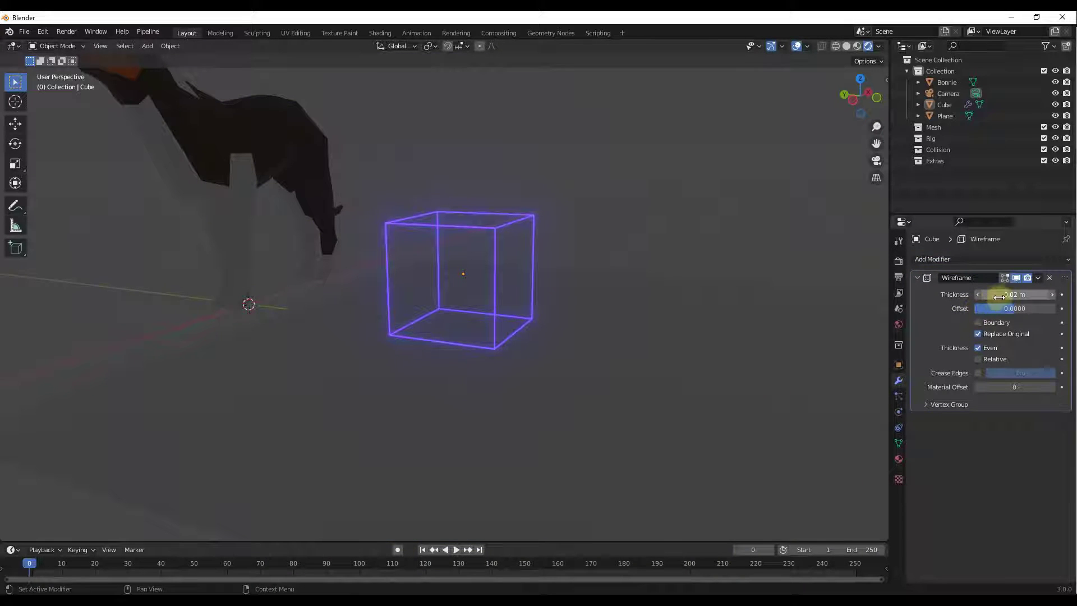
drag(1013, 294, 1064, 290)
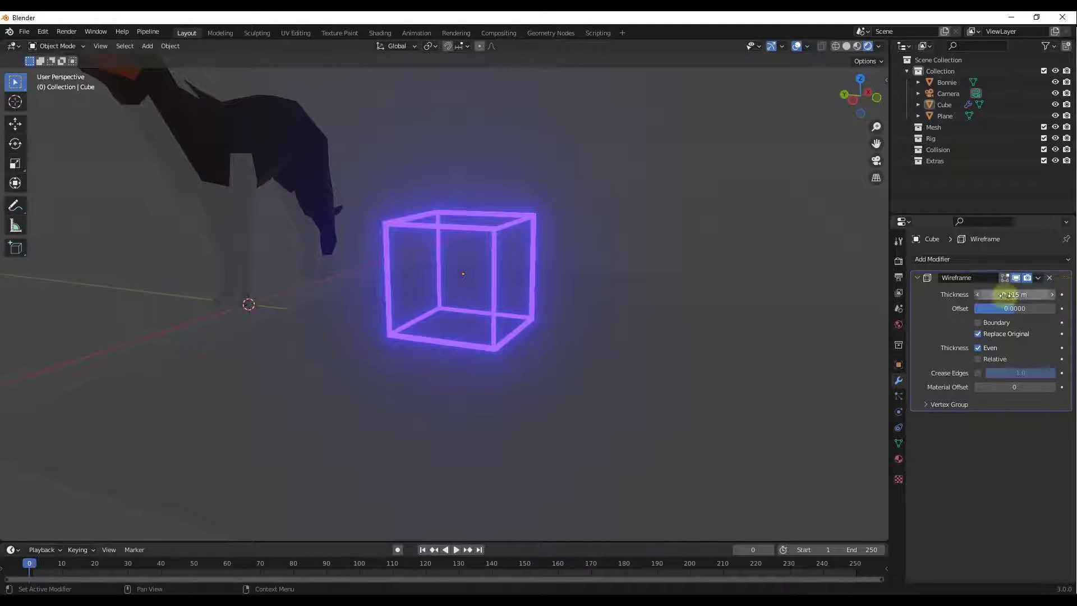
middle_drag(476, 262, 454, 303)
- Give the floor plane a new material with Roughness 0
click(549, 348)
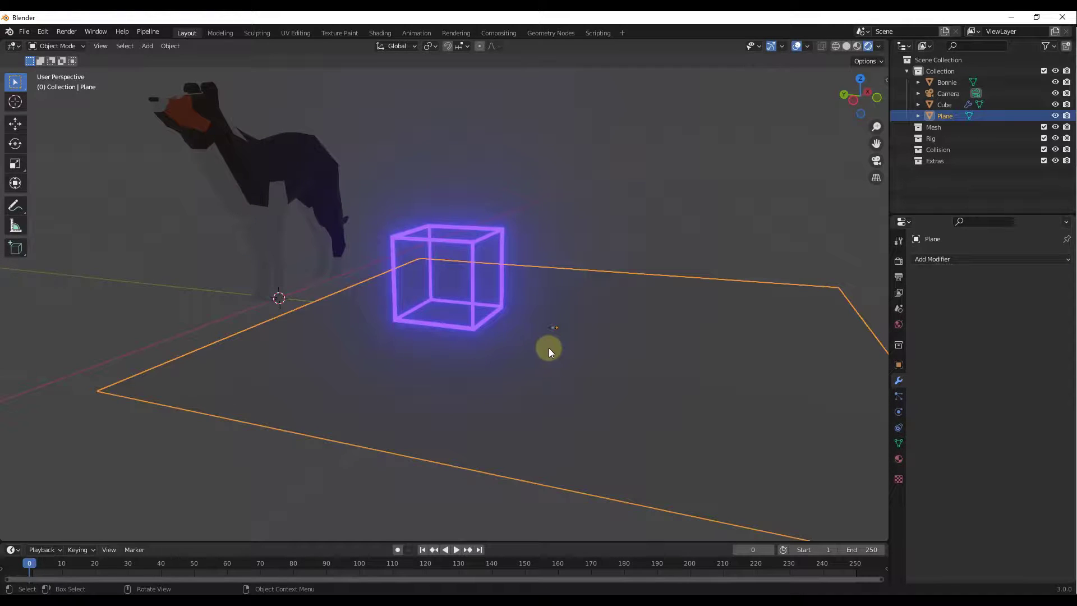
click(898, 459)
click(957, 308)
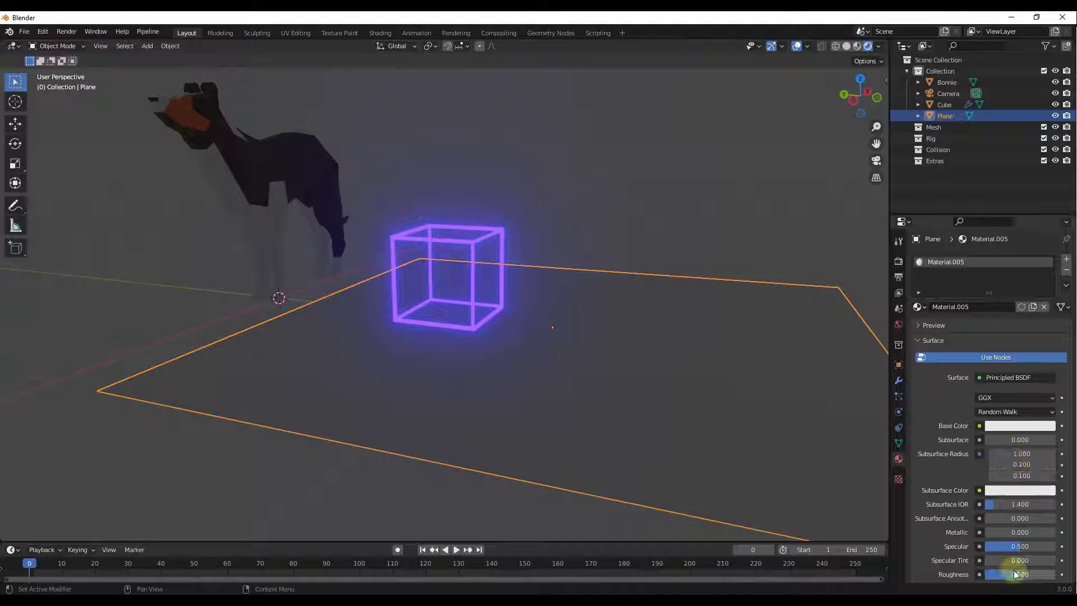
drag(1016, 573, 942, 569)
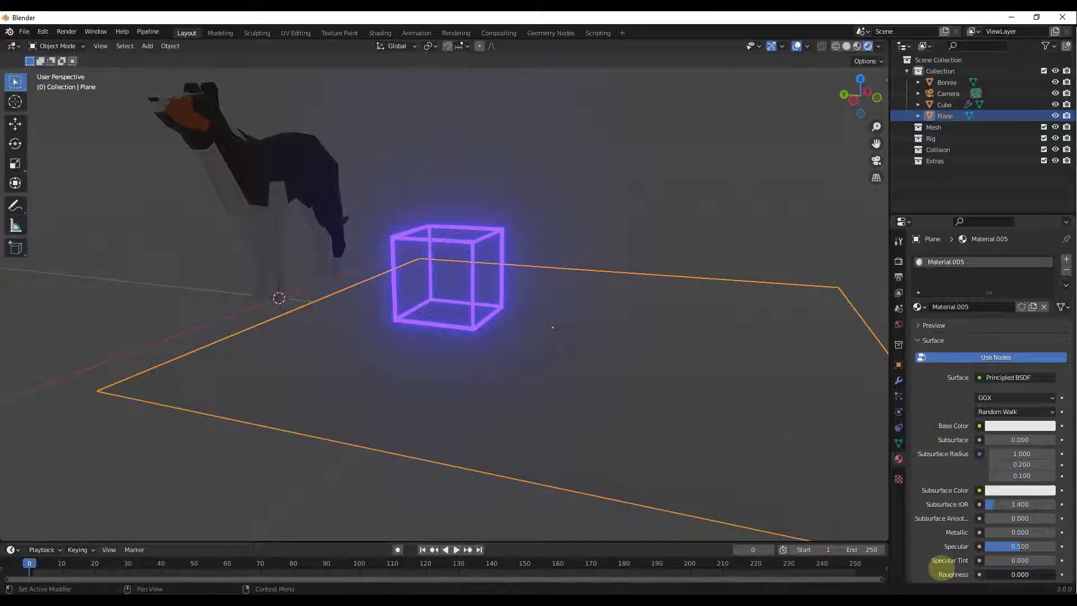
- Enable Screen Space Reflections so the floor mirrors the neon cube
click(898, 261)
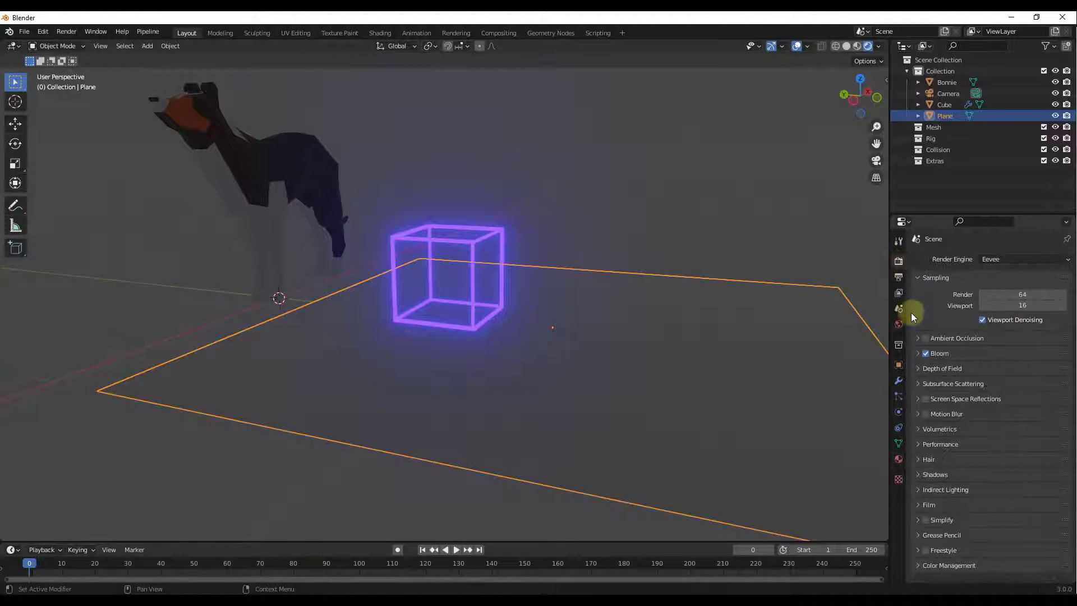
click(925, 398)
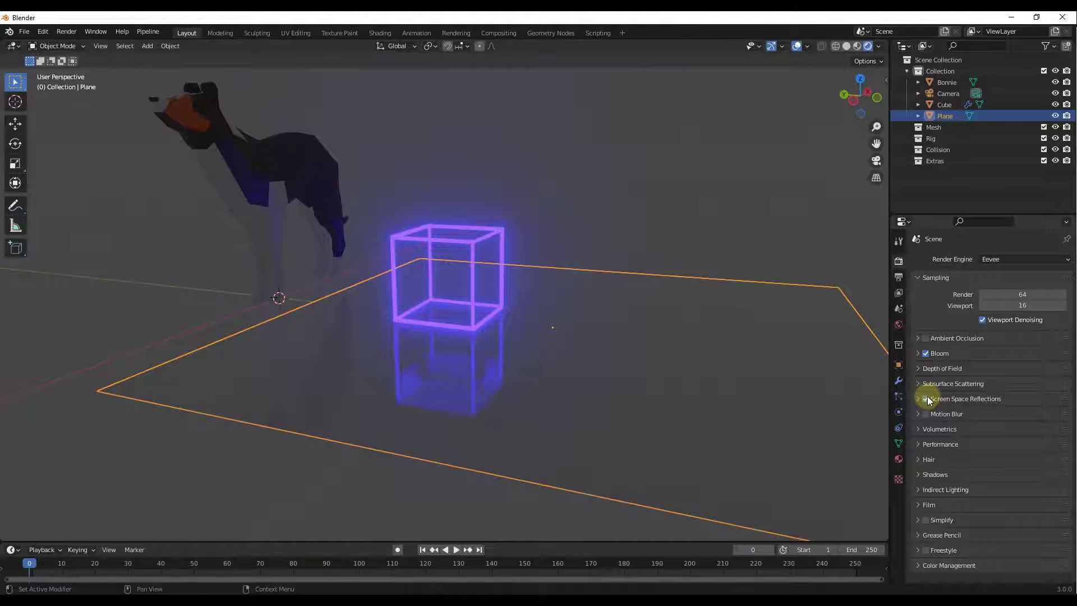
scroll(505, 297, up, 5)
mouse_move(460, 285)
middle_down()
mouse_move(404, 264)
mouse_move(447, 284)
mouse_move(464, 271)
middle_up()
scroll(465, 277, down, 4)
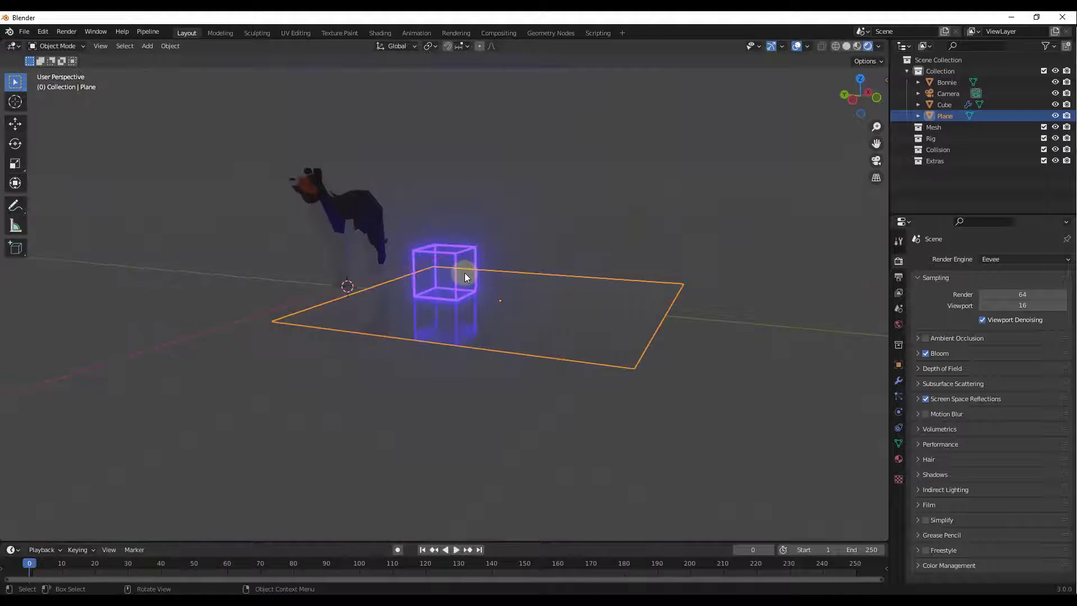
scroll(460, 282, up, 5)
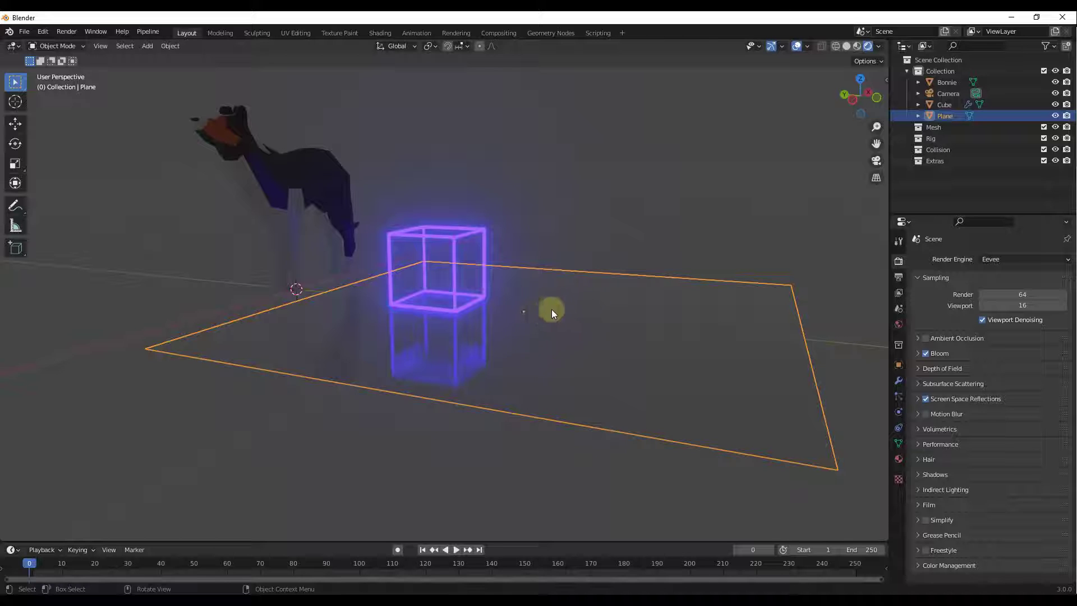
middle_drag(506, 318, 473, 352)
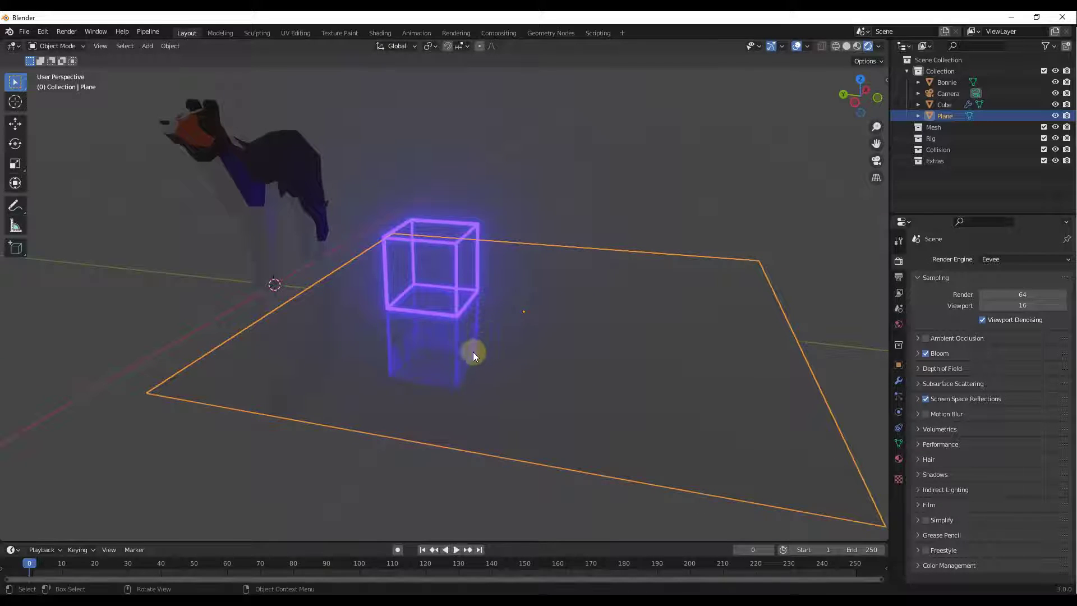
- Place the 3D cursor on the floor and add a Text object there
shift+right_click(539, 318)
key(shift+a)
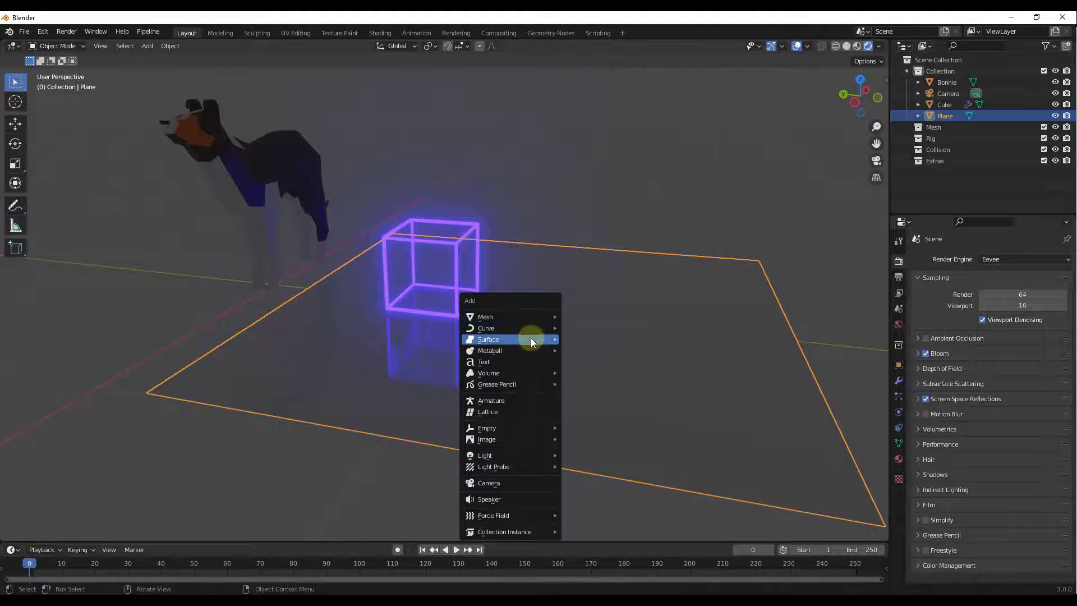
mouse_move(518, 318)
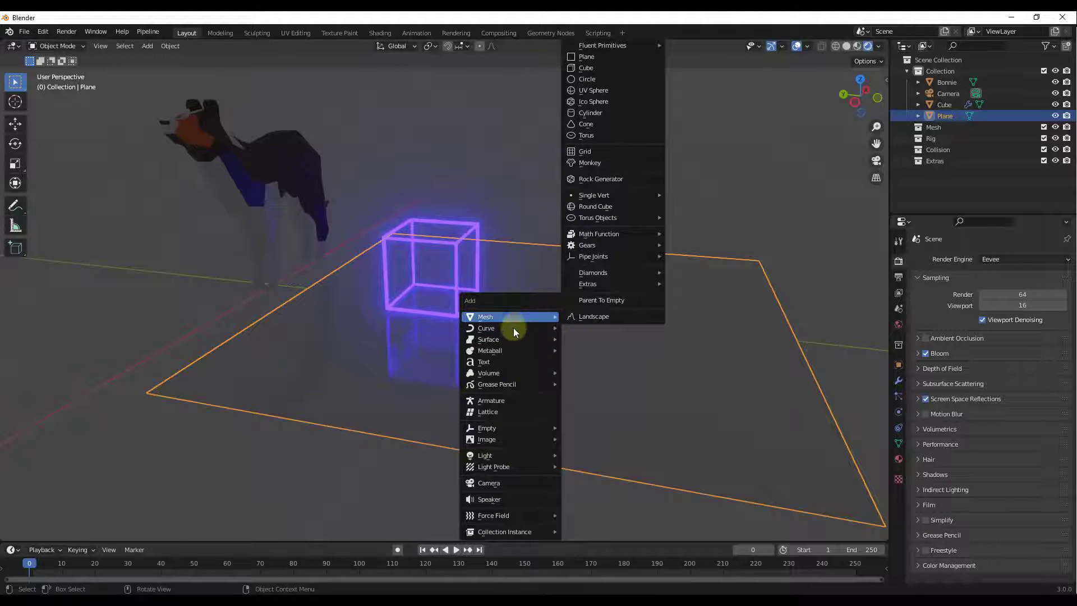
click(500, 361)
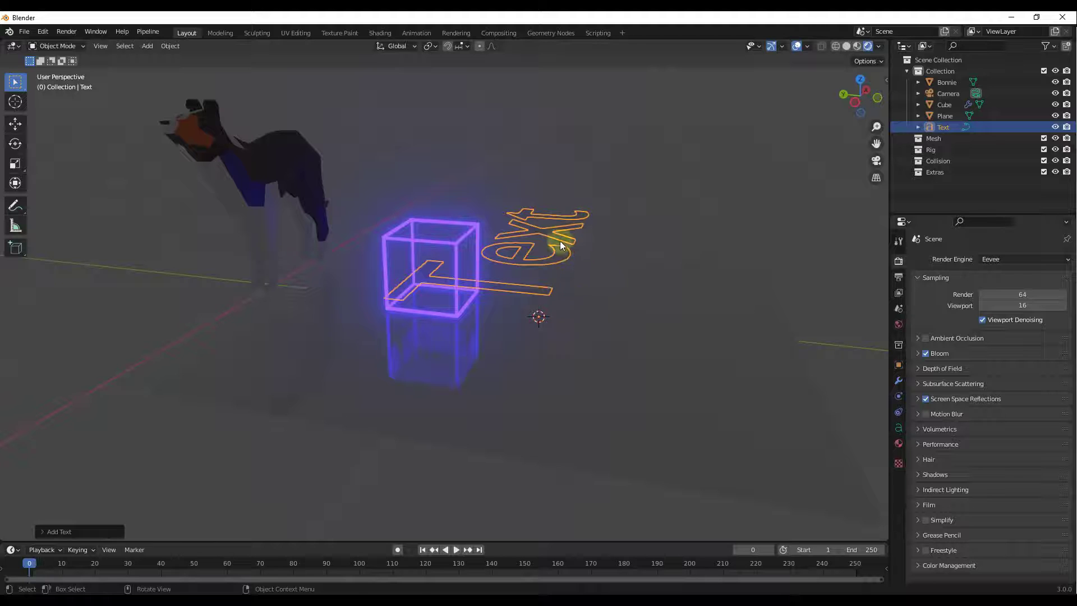
- Rotate the text around Z and scale it down to about 0.387
key(r)
key(z)
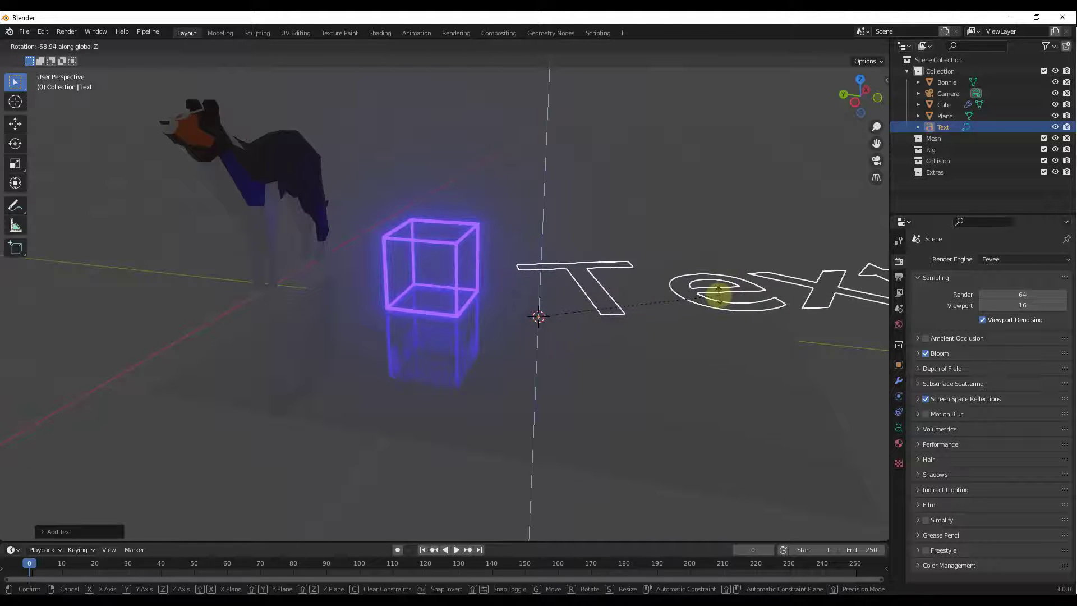
click(718, 294)
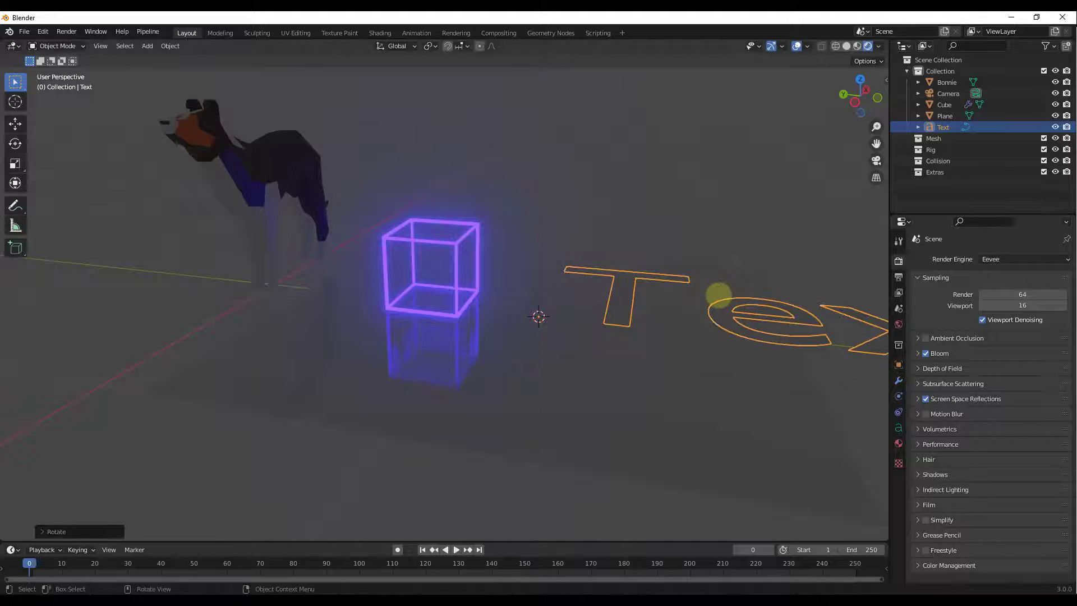
middle_drag(718, 295, 698, 285)
key(s)
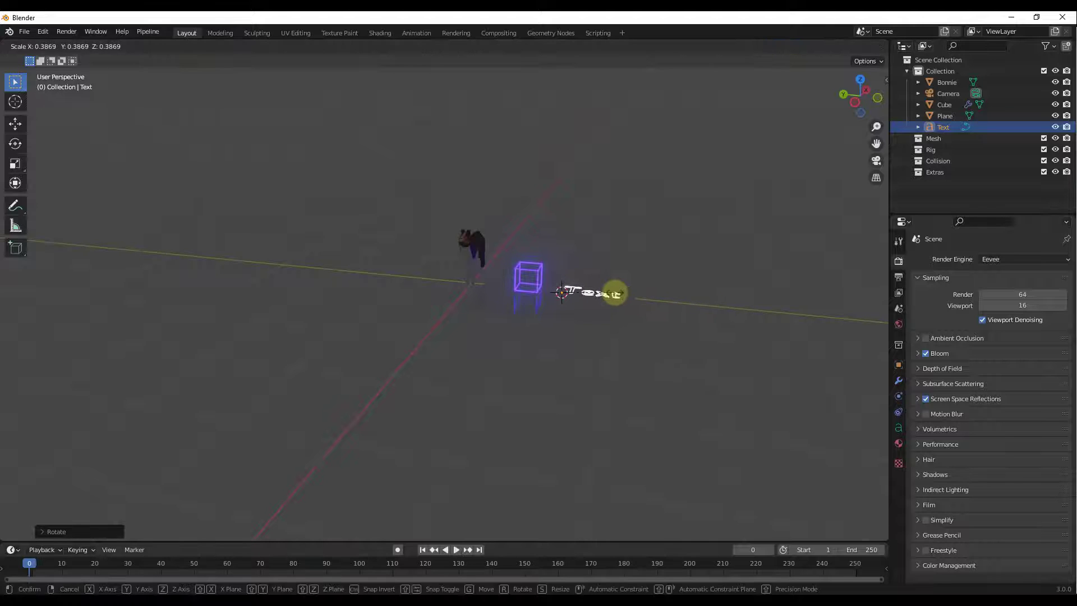
click(620, 296)
scroll(645, 295, up, 8)
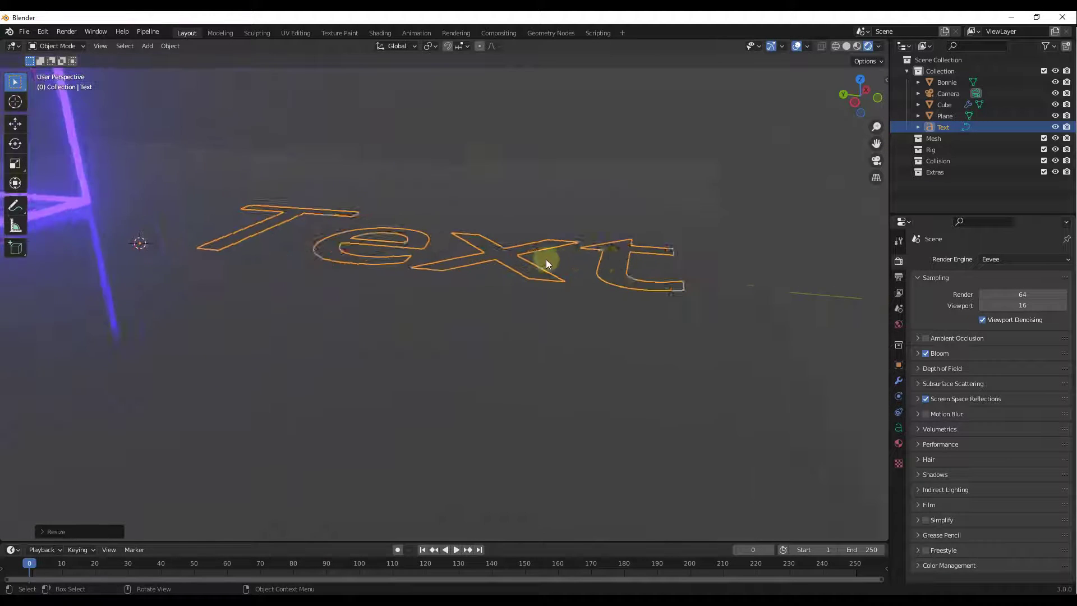
scroll(557, 268, down, 2)
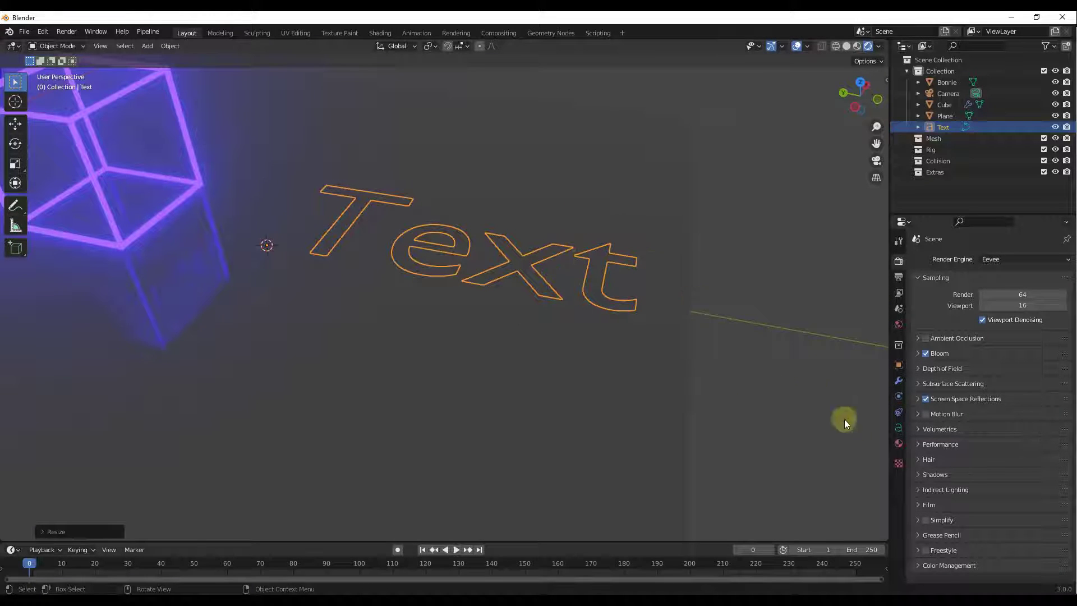
- Assign the cube's Material.004 emission material to the Text object
click(899, 444)
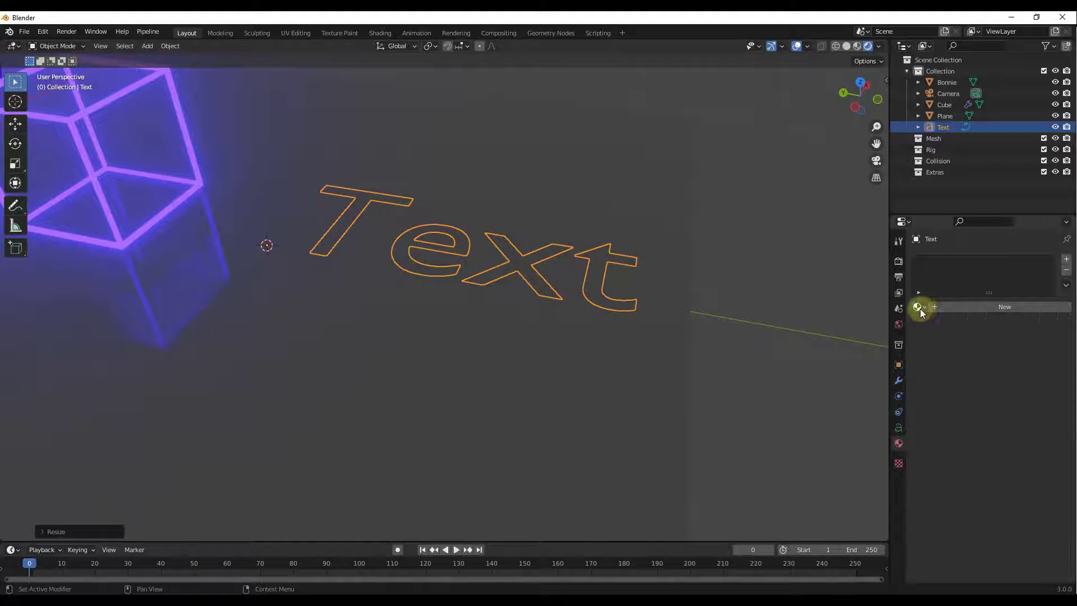
click(919, 306)
click(952, 366)
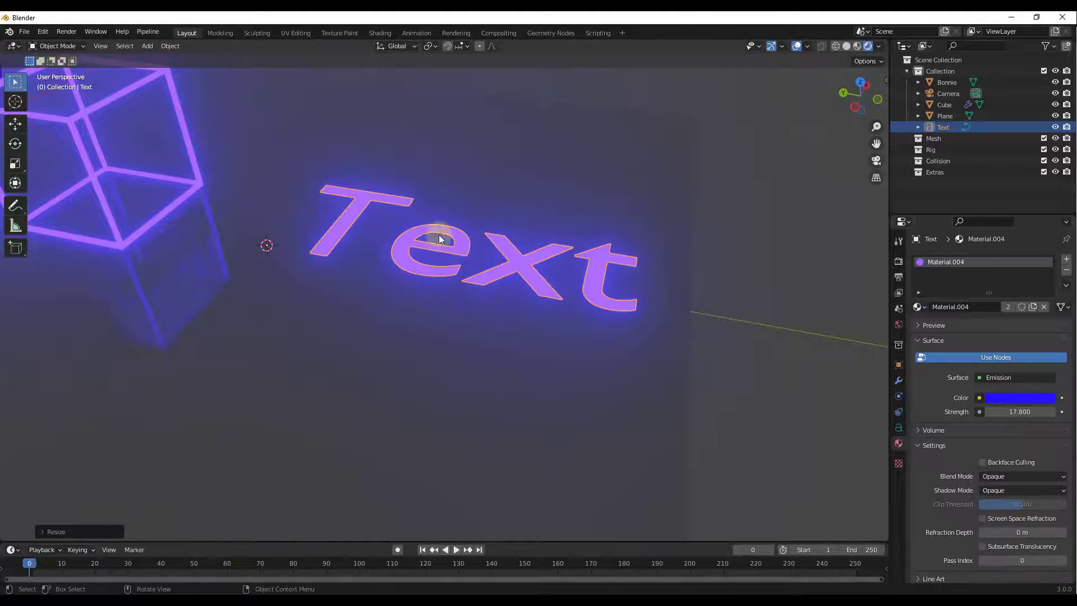
middle_drag(369, 208, 584, 254)
scroll(347, 222, down, 4)
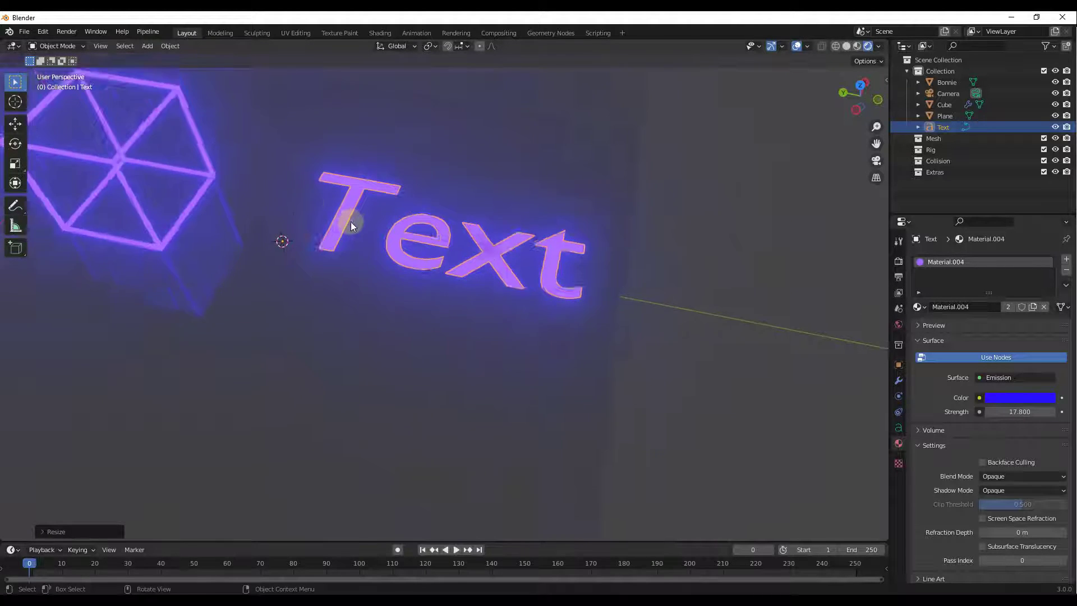
scroll(355, 210, up, 2)
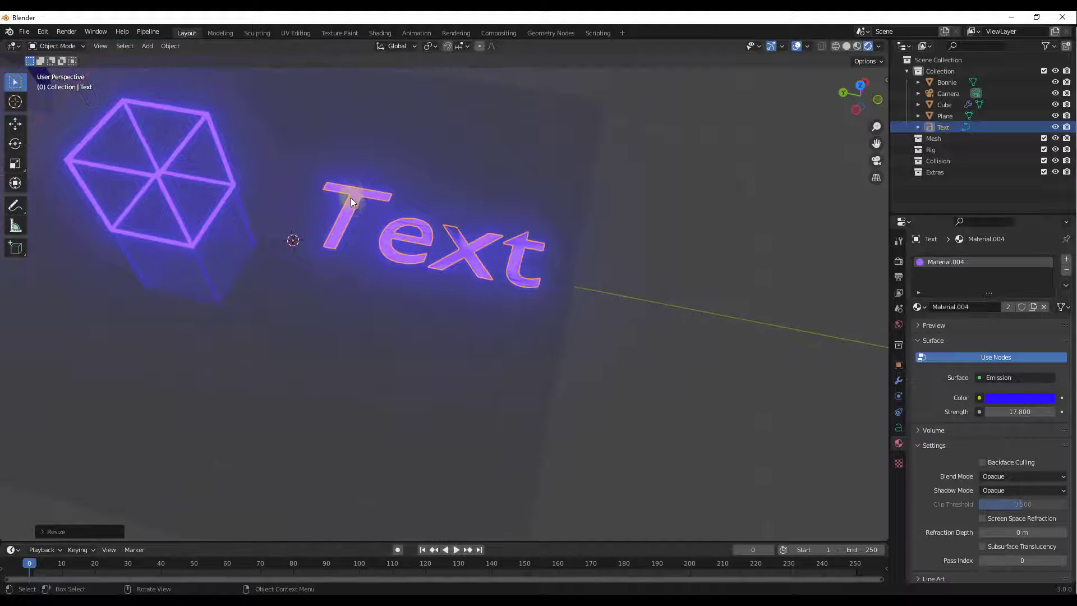
- Set the text's Fill Mode to None so only the letter outlines remain
click(898, 427)
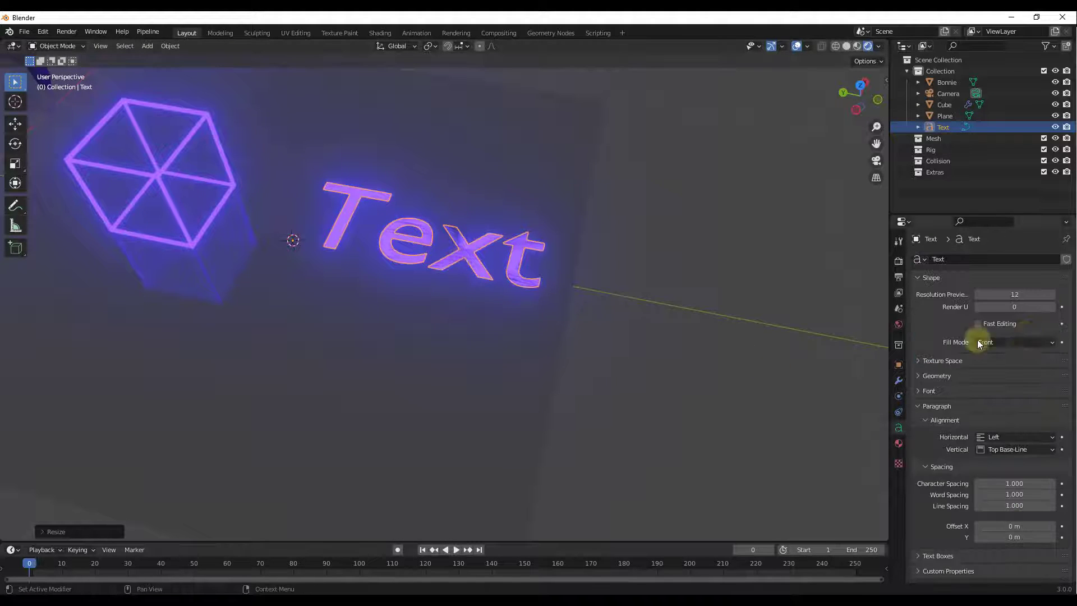
click(1004, 343)
click(999, 355)
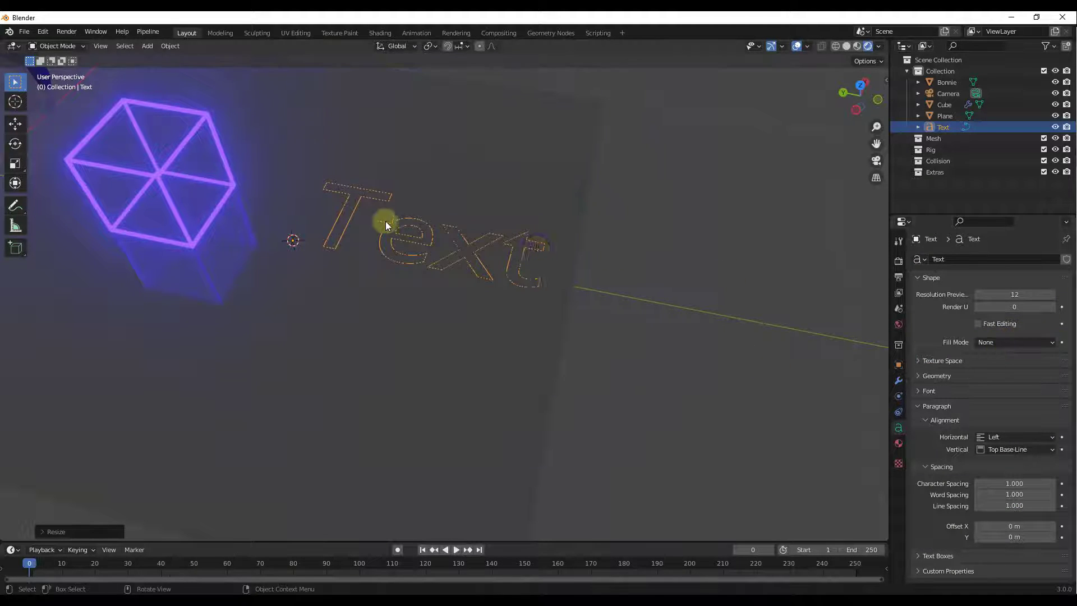
scroll(386, 221, up, 3)
scroll(432, 235, up, 2)
scroll(423, 251, down, 4)
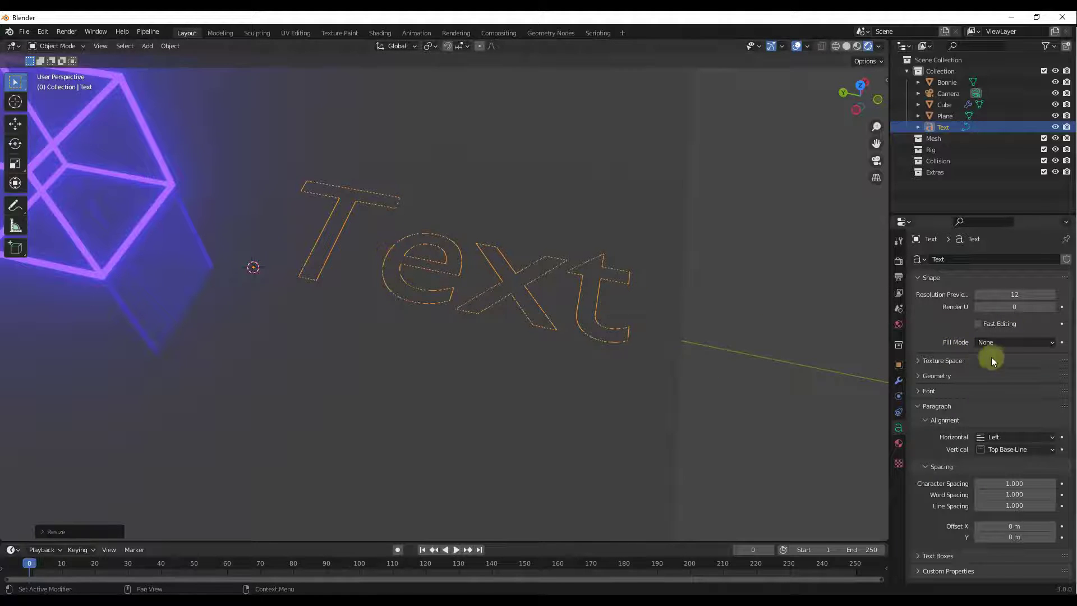
- Set the text's Geometry Bevel Depth to 0.02 m
click(920, 376)
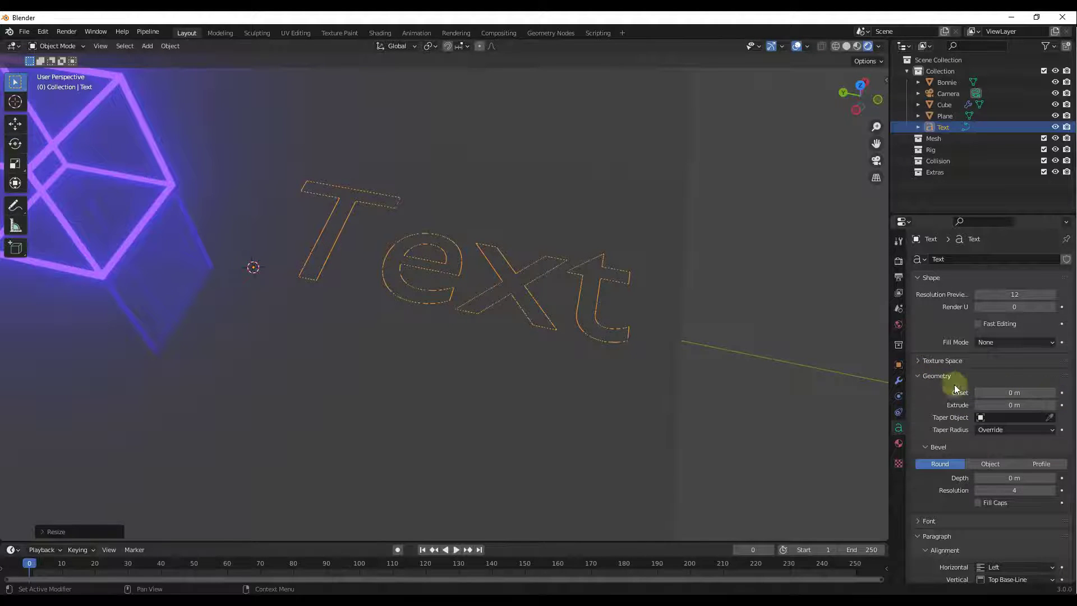
click(1051, 477)
click(1052, 477)
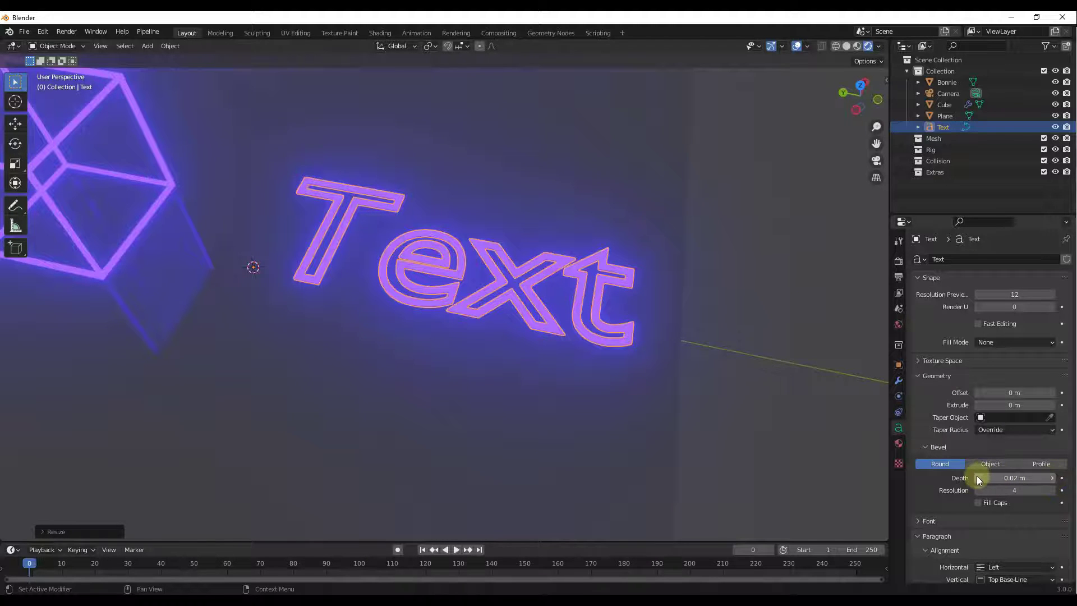
key(ctrl+z)
click(1053, 478)
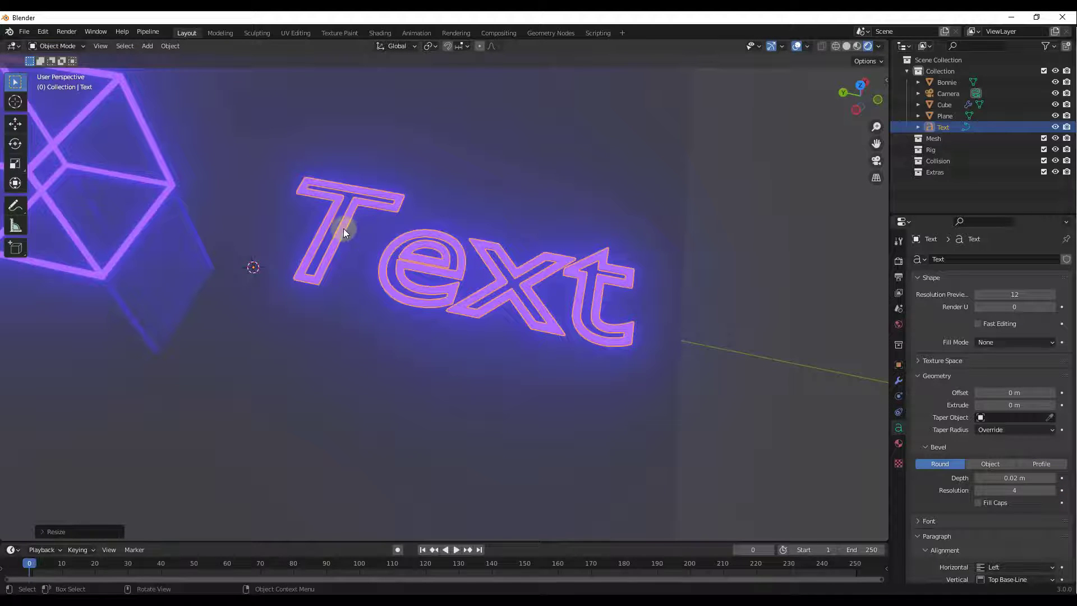
- Rotate the text upright with R X and R R, then view it from the front
key(r)
key(x)
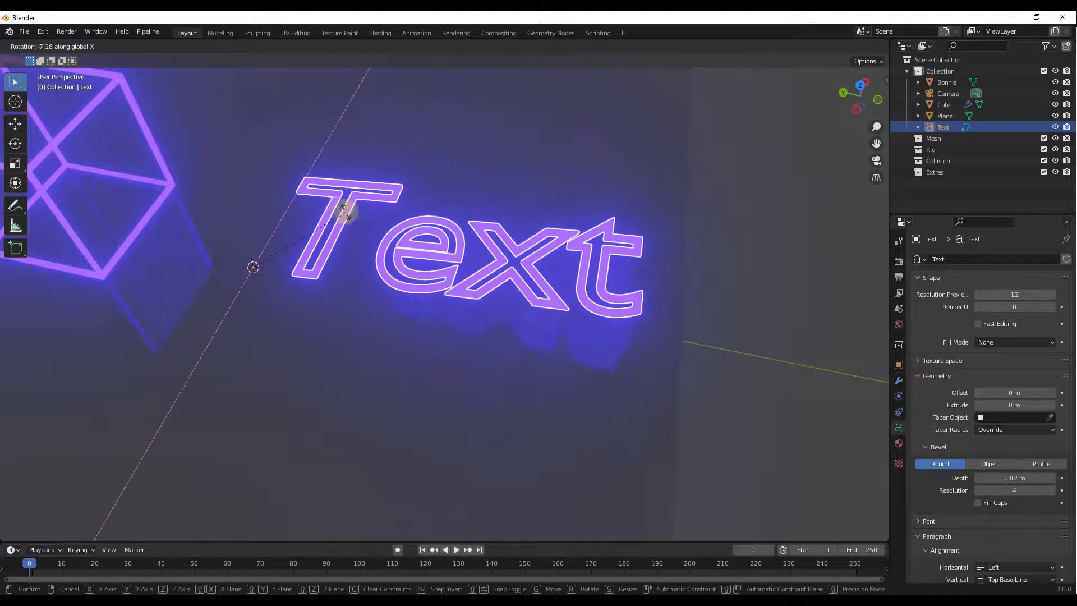
key(r)
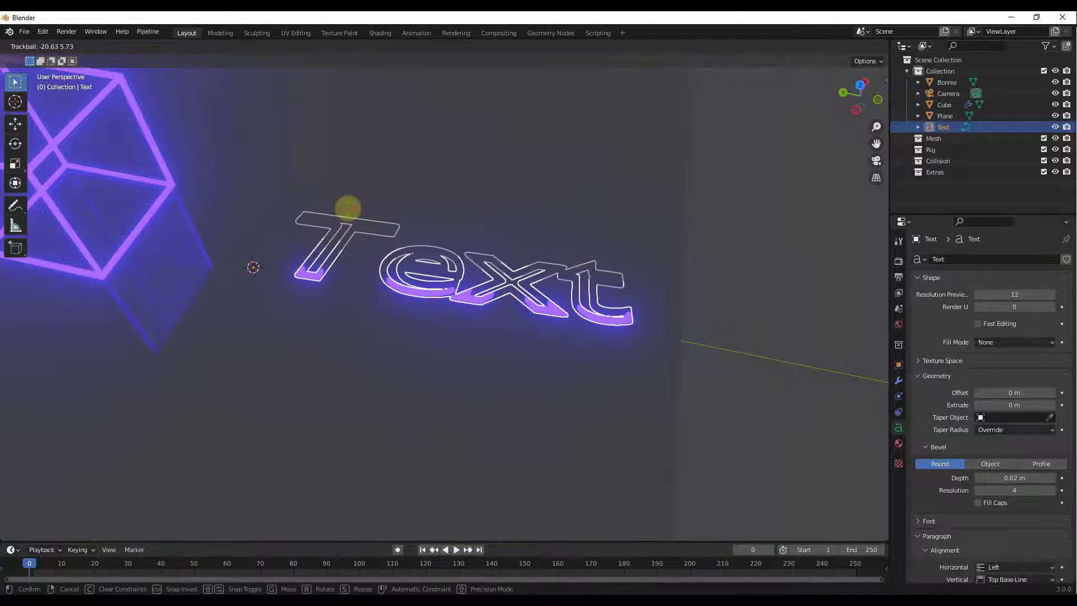
click(106, 240)
middle_drag(106, 240, 481, 225)
scroll(497, 213, down, 3)
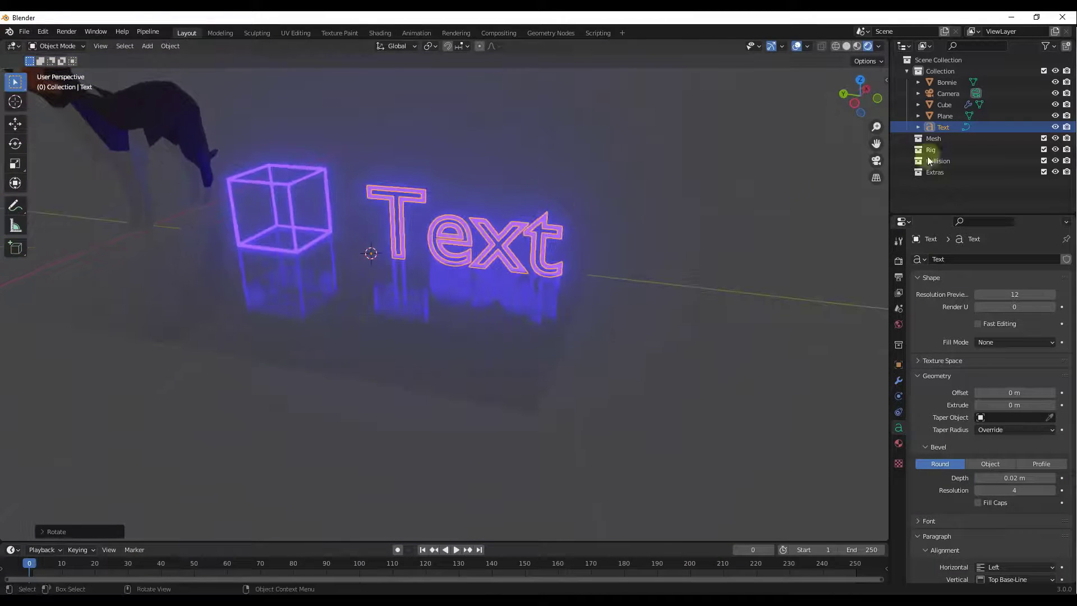
scroll(482, 229, up, 3)
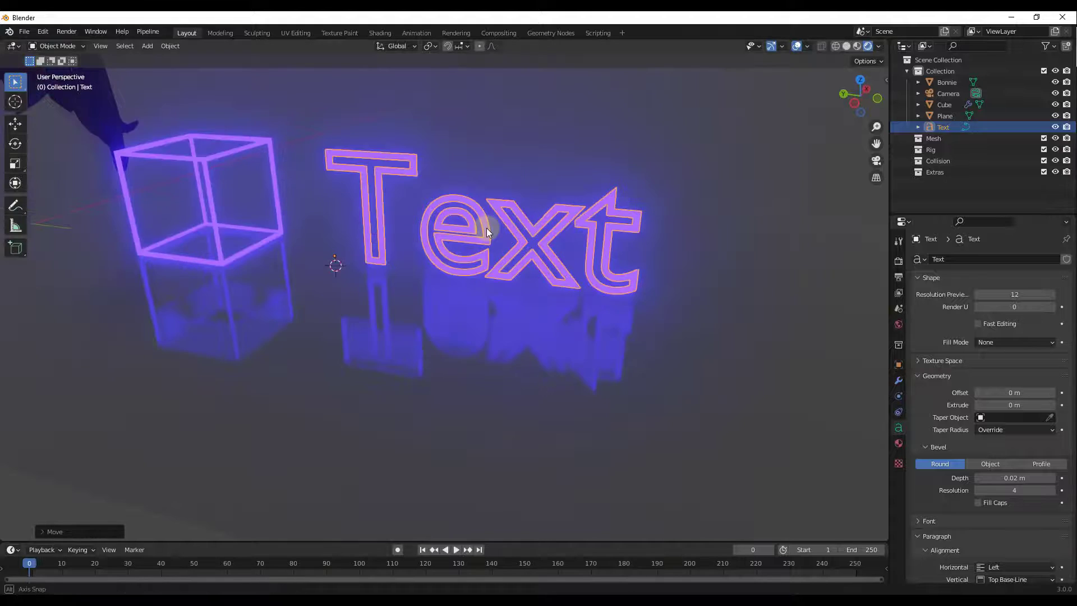
- Make the text's material a single-user copy and set its emission colour to pinkish-orange
click(898, 444)
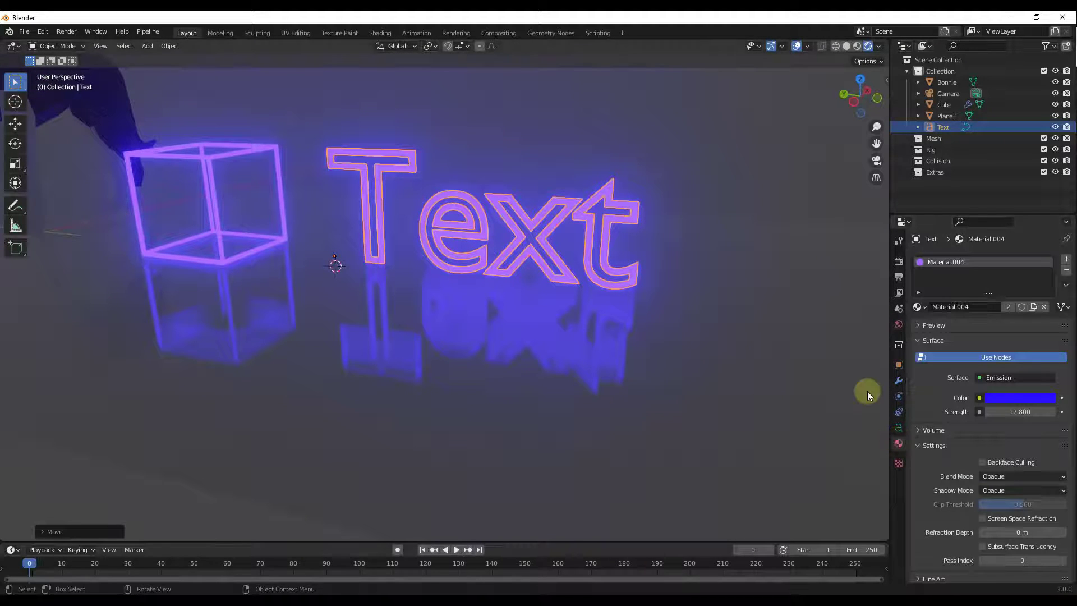
click(1009, 306)
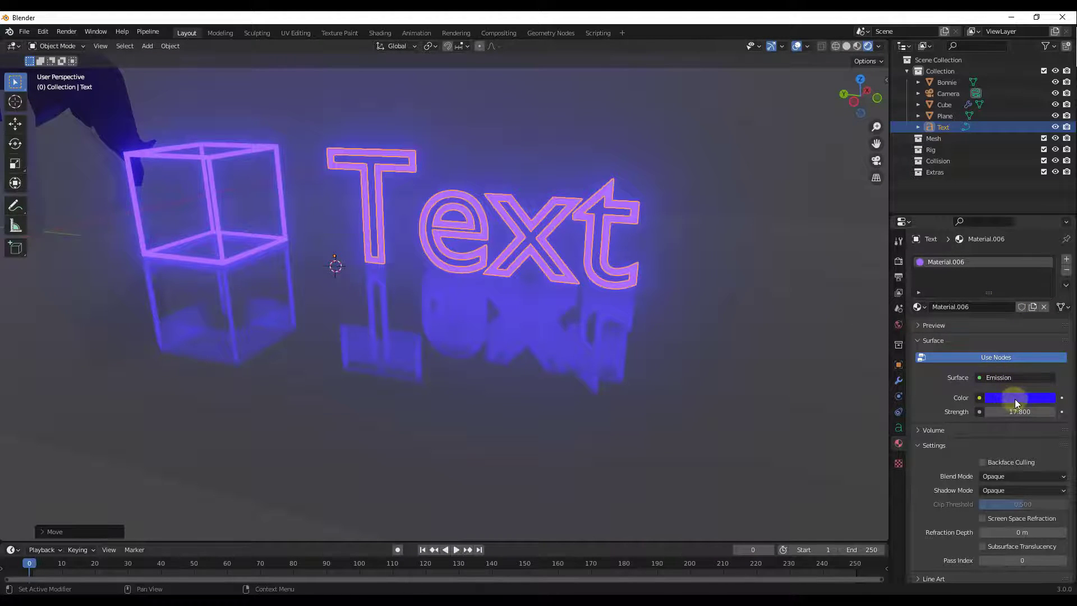
click(1014, 398)
click(998, 303)
click(993, 298)
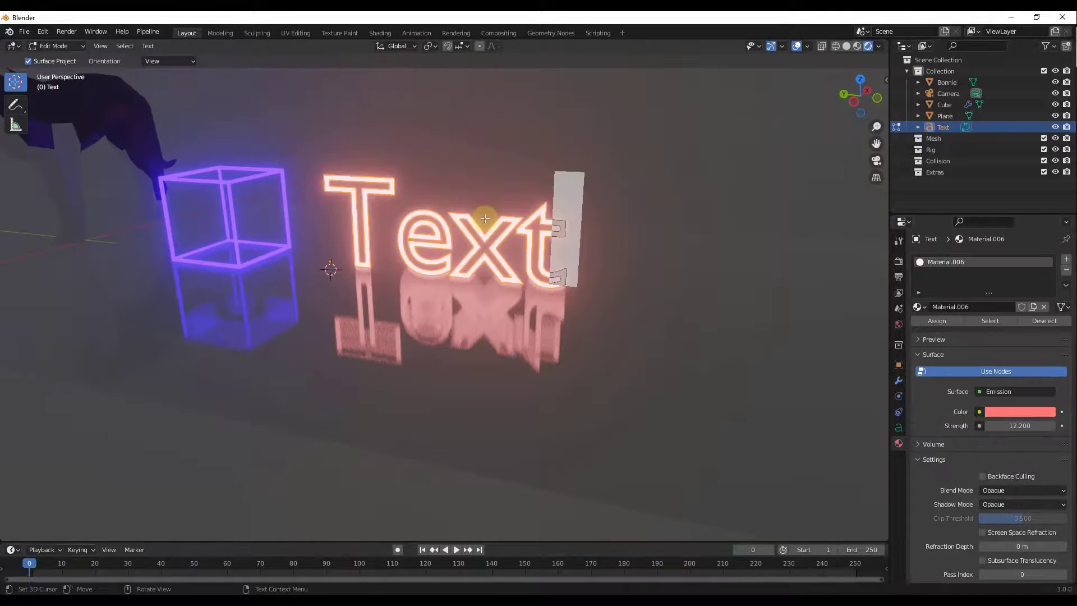
- Replace the word 'Text' with 'Live Text' and orbit to view it frontally
key(BackSpace)
key(BackSpace)
key(BackSpace)
key(BackSpace)
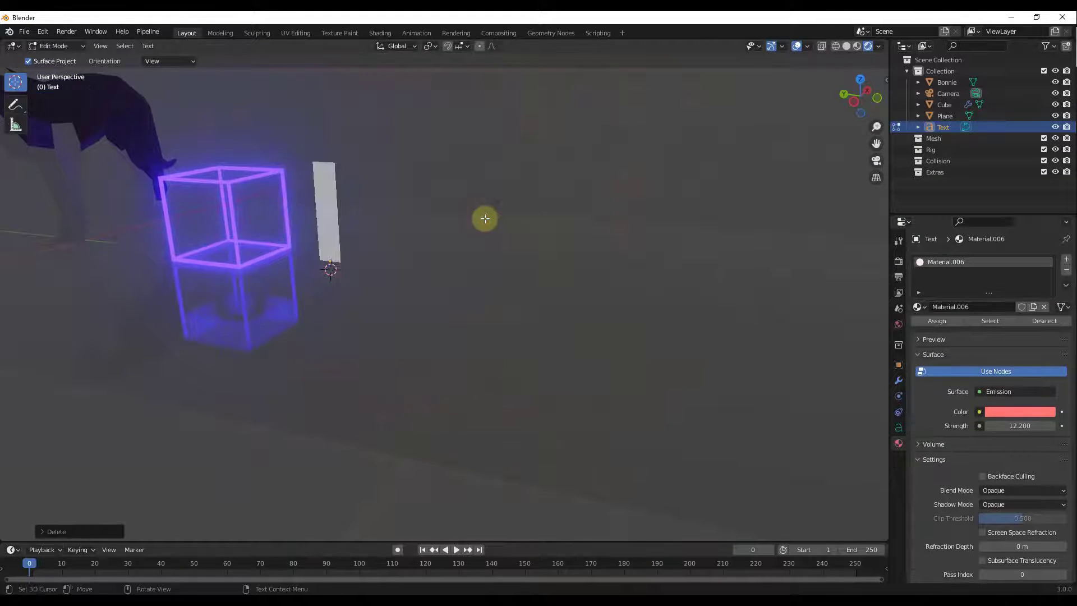
text(Live Tx)
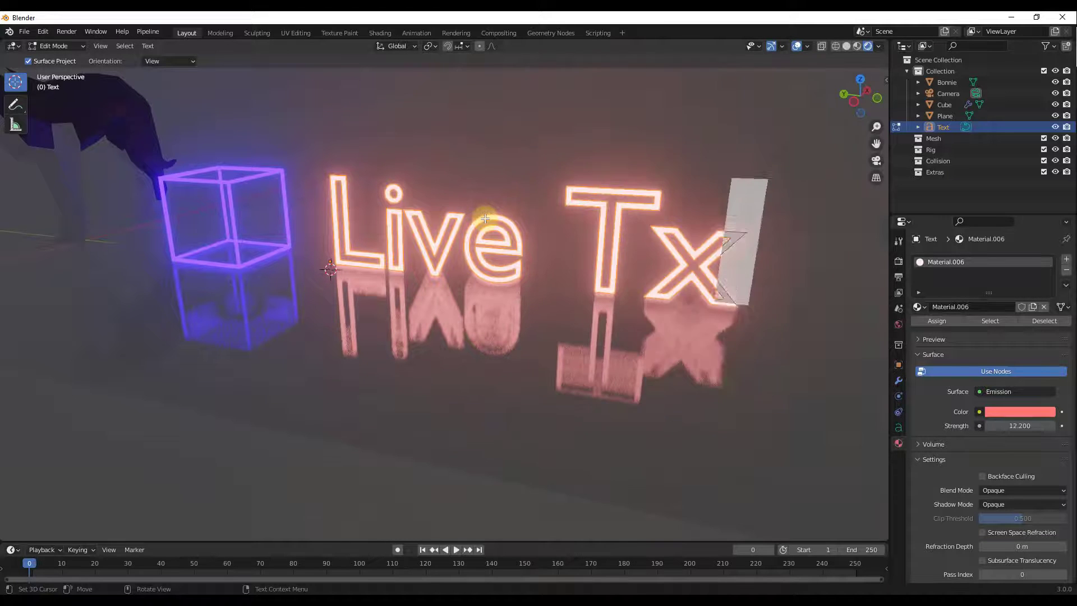
key(BackSpace)
text(ext)
scroll(485, 218, down, 5)
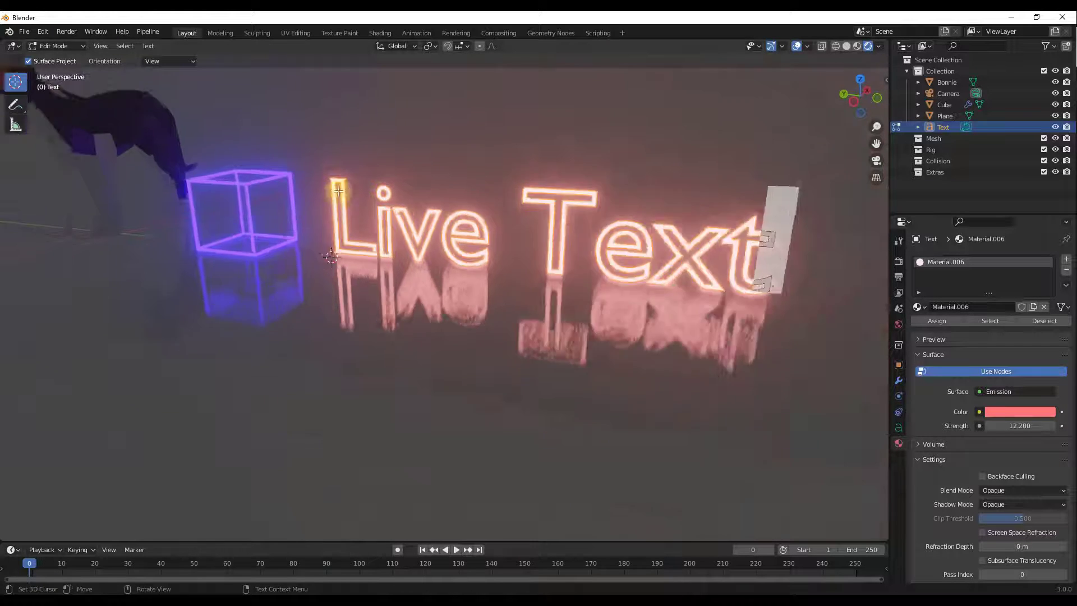
middle_drag(541, 192, 435, 194)
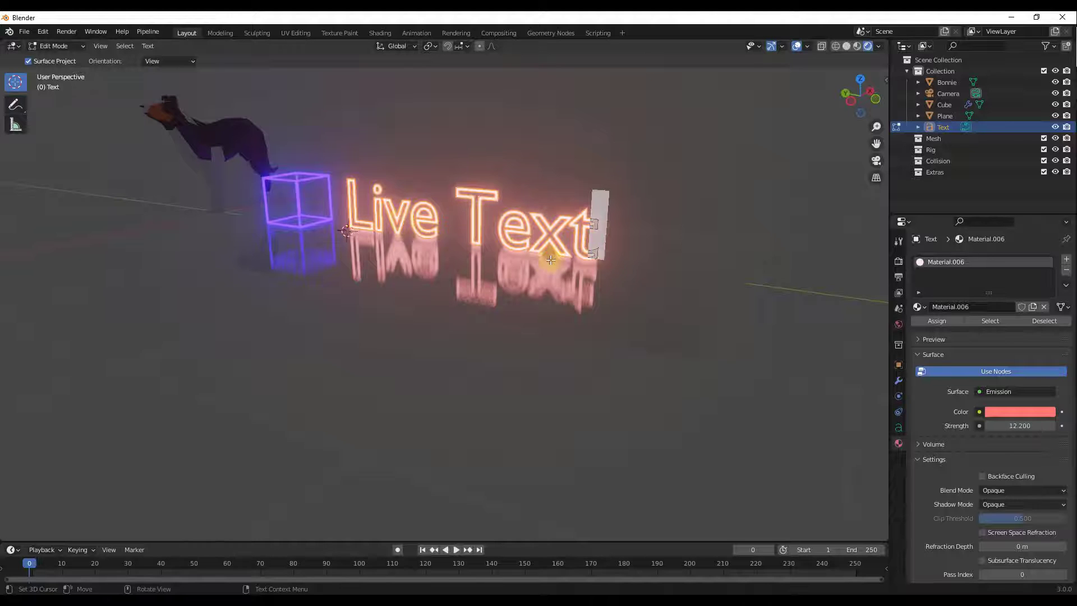
mouse_move(550, 260)
middle_down()
mouse_move(630, 238)
mouse_move(555, 258)
middle_up()
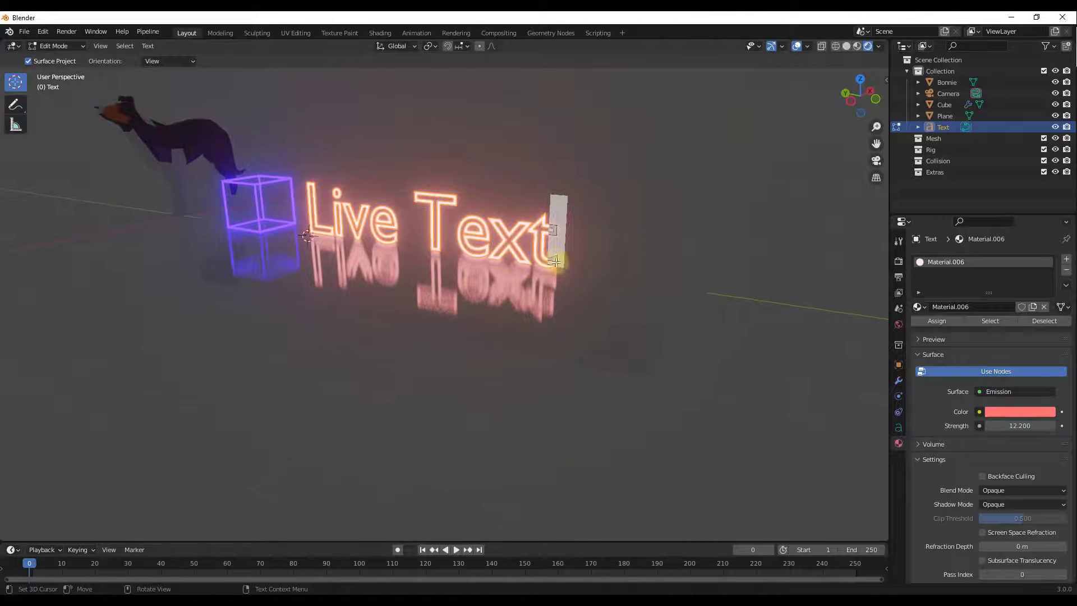
- Leave text edit mode and select the Live Text object
key(Tab)
click(590, 297)
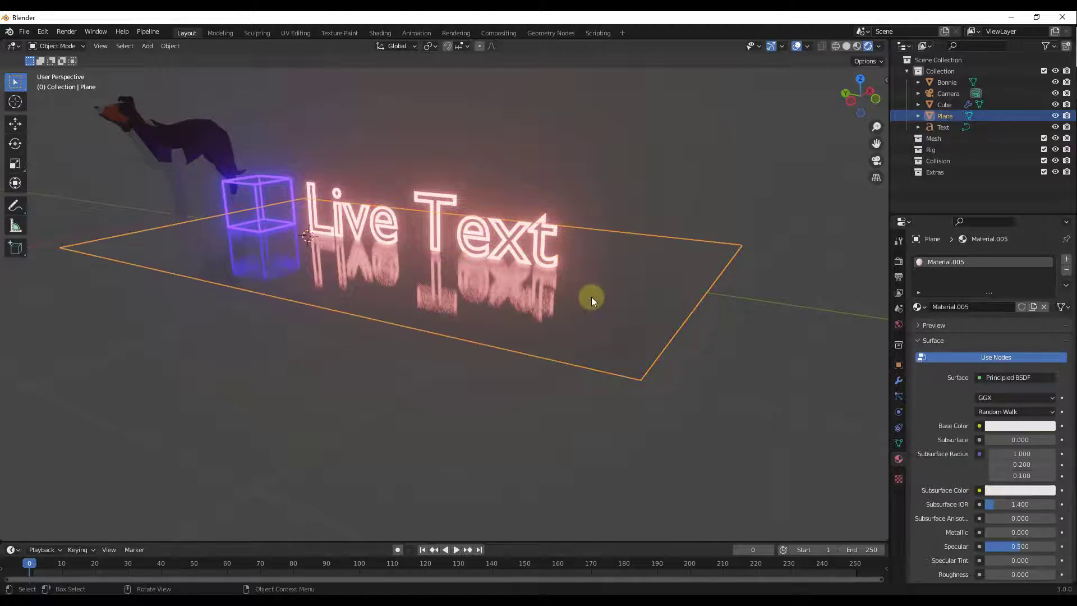
middle_drag(430, 234, 510, 237)
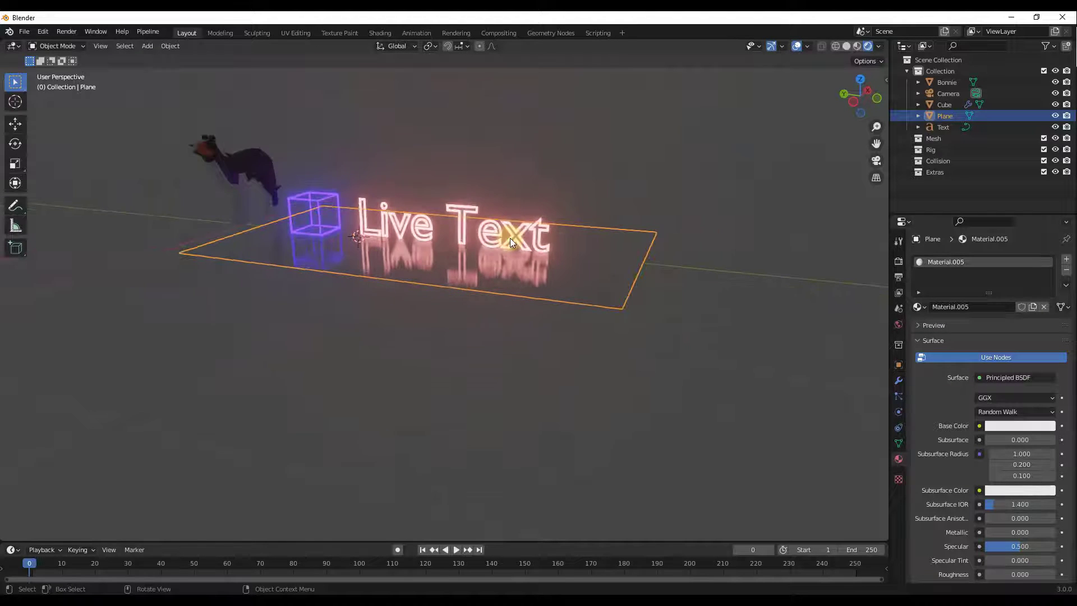
click(466, 227)
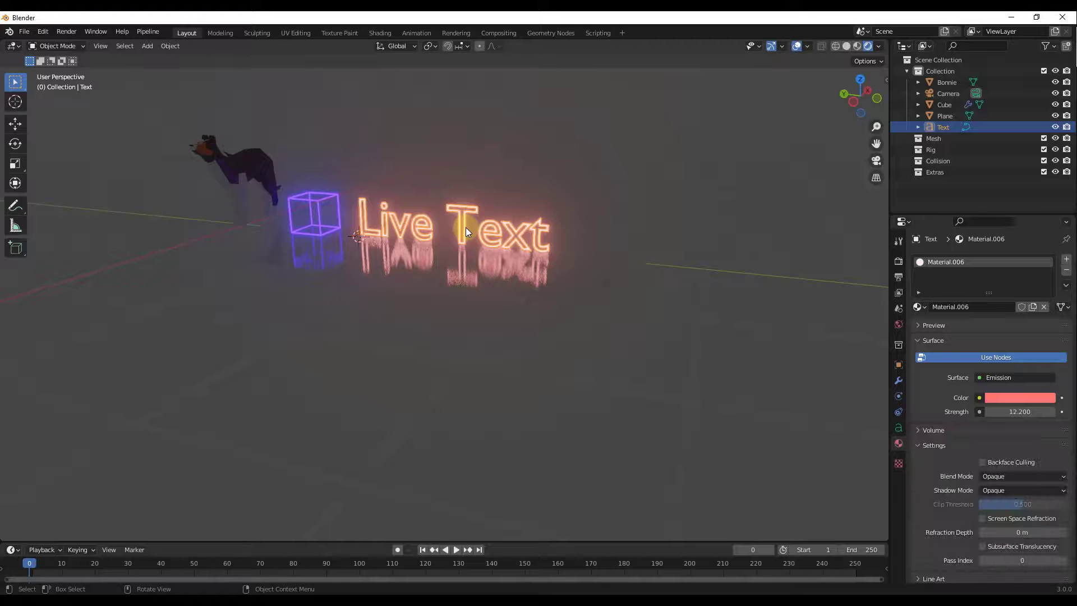
scroll(474, 222, up, 3)
scroll(480, 222, up, 2)
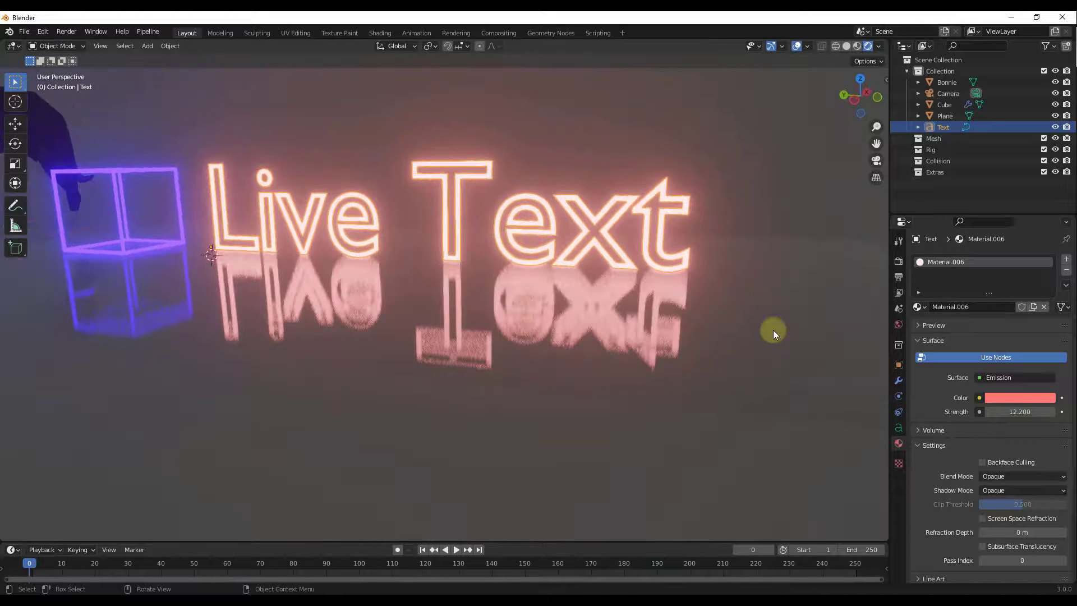
- Lower the text material's Emission Strength to 10
drag(1021, 413, 942, 409)
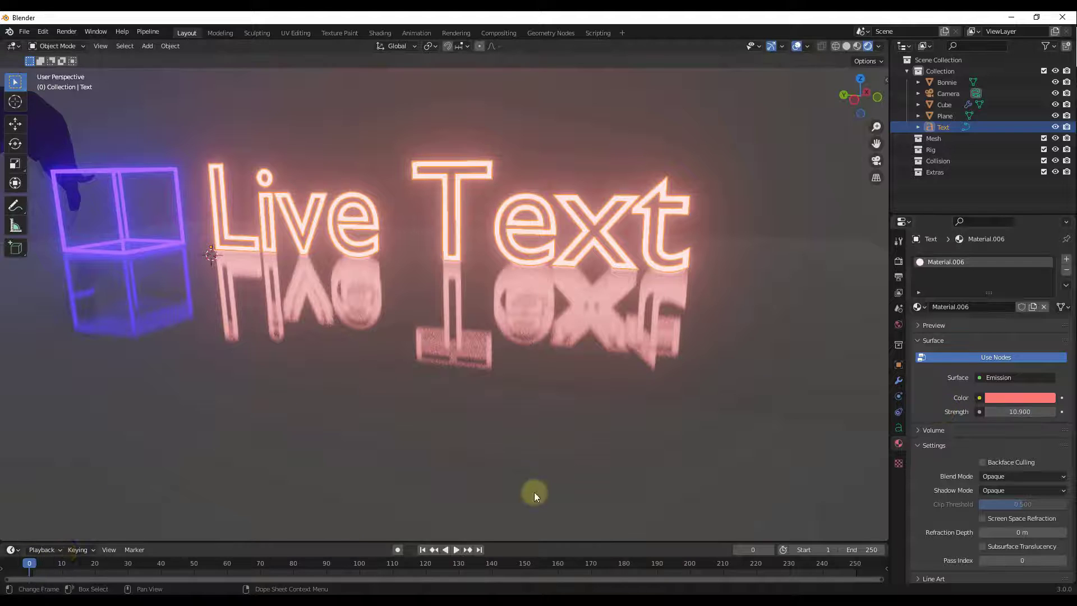
click(1029, 412)
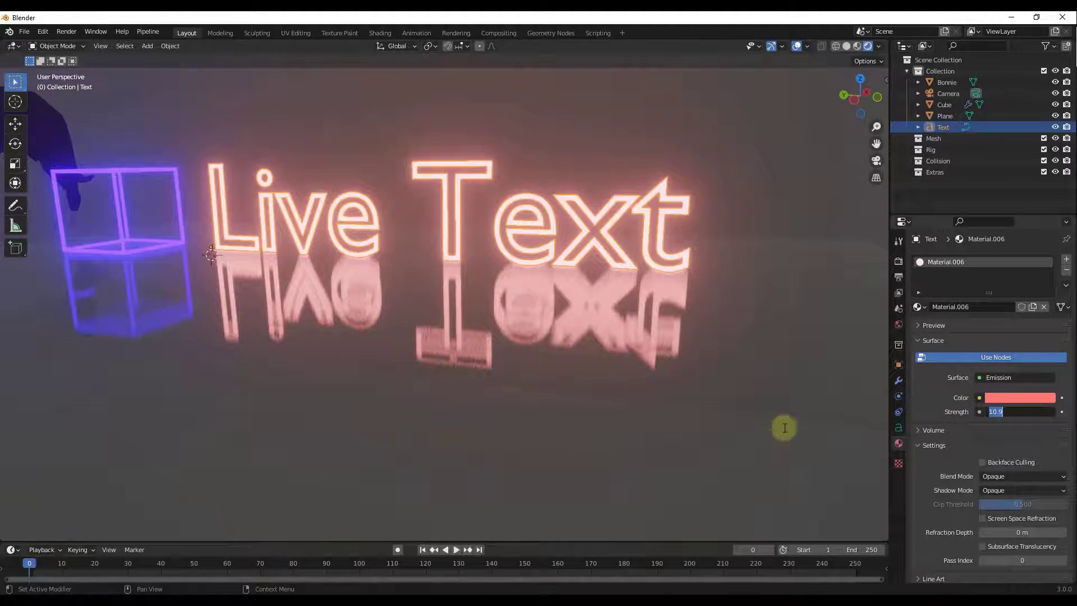
text(10)
key(Return)
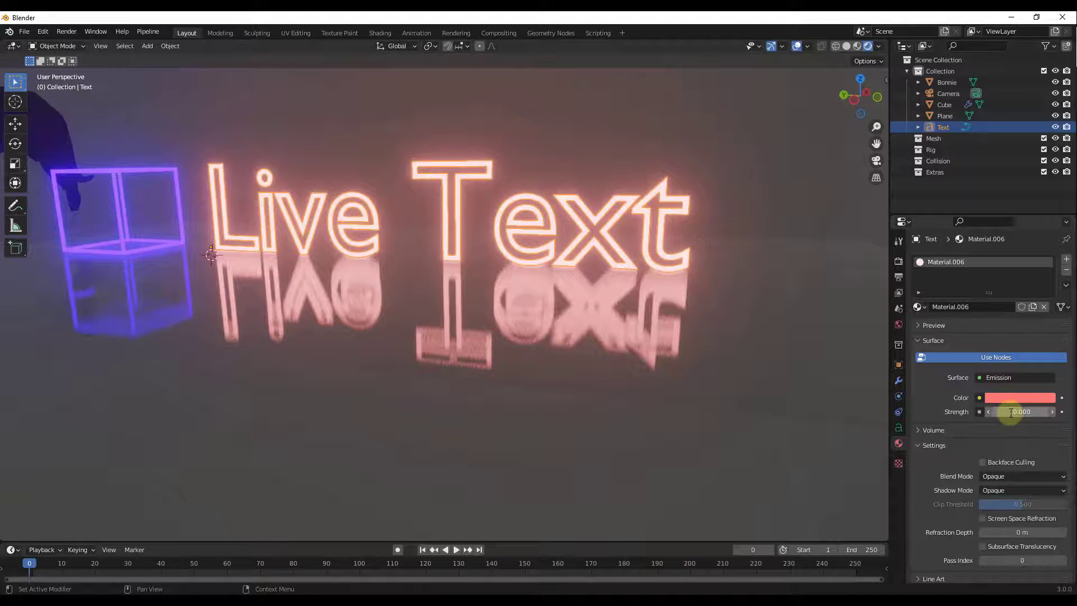
- Keyframe Emission Strength 10 at frame 0 and Strength 0 at frame 20
click(1061, 412)
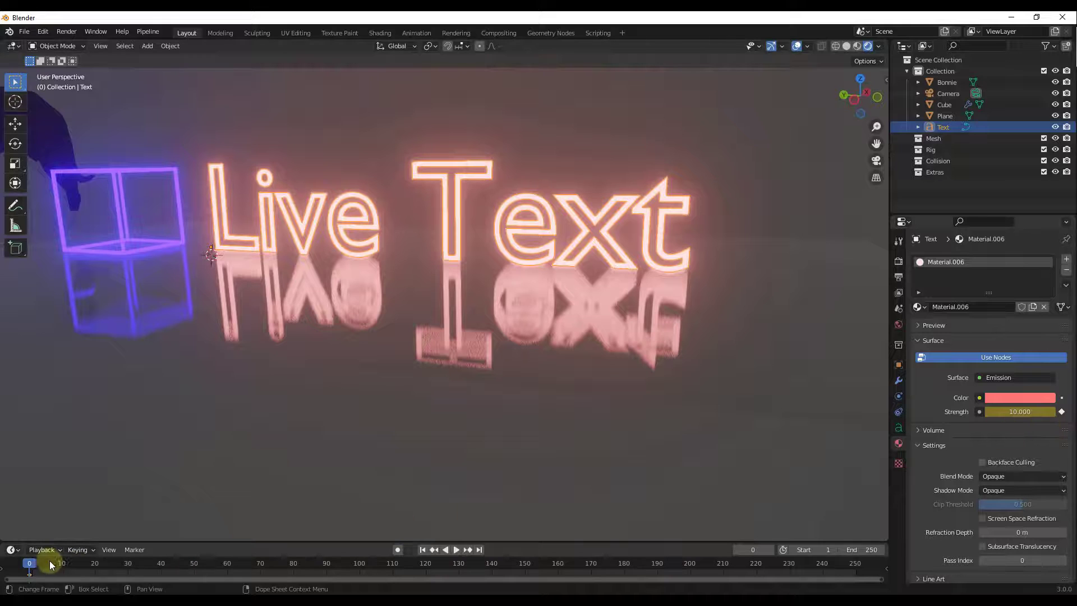
key(space)
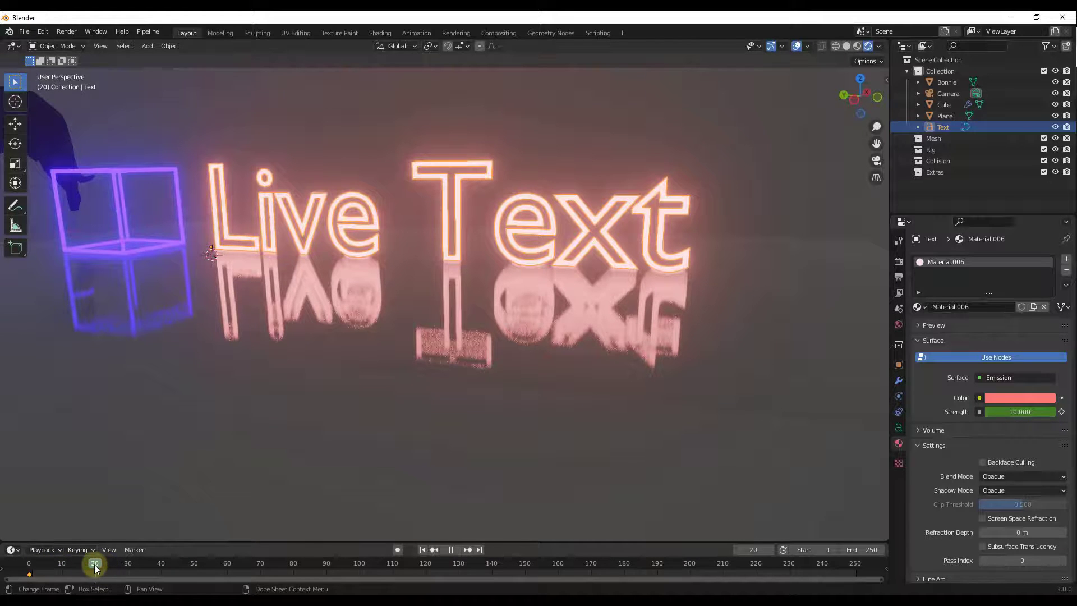
key(space)
click(1004, 412)
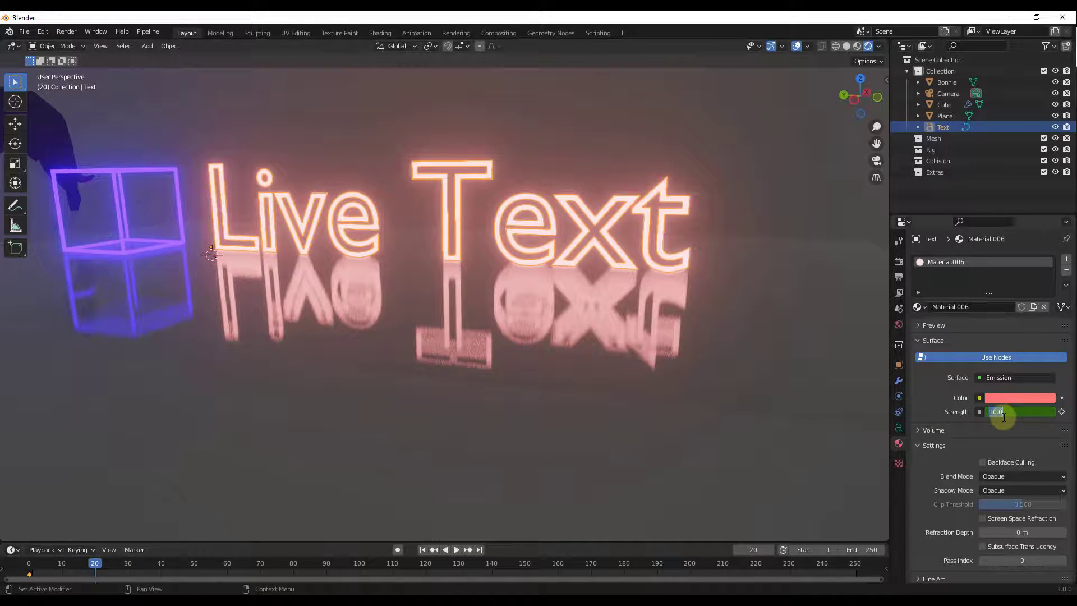
text(0)
key(Return)
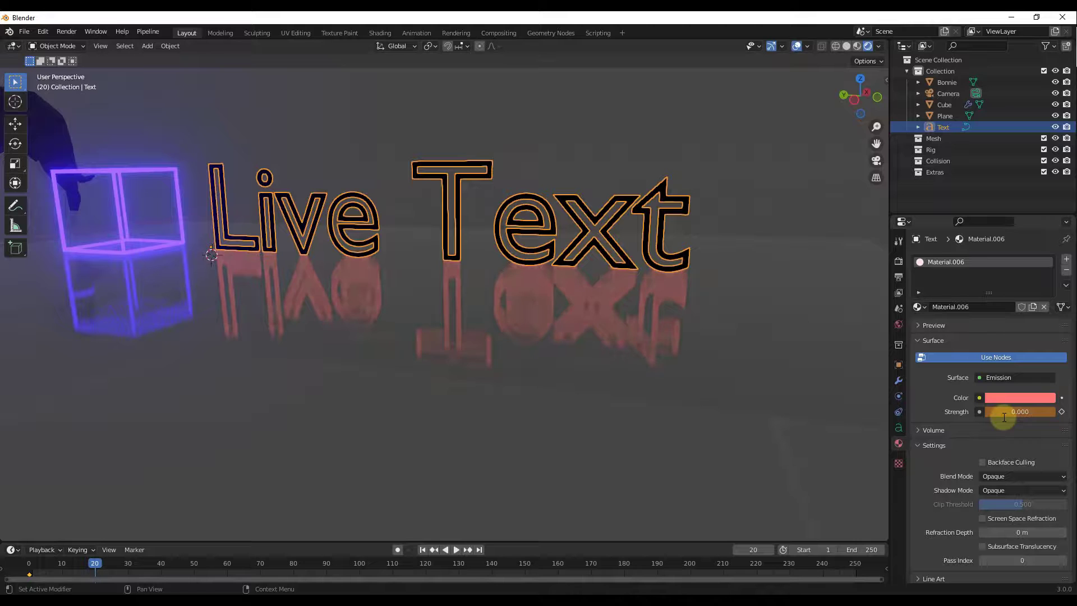
click(1061, 412)
- Play the glow fade back from frame 0 and check it at frame 40
drag(95, 563, 29, 564)
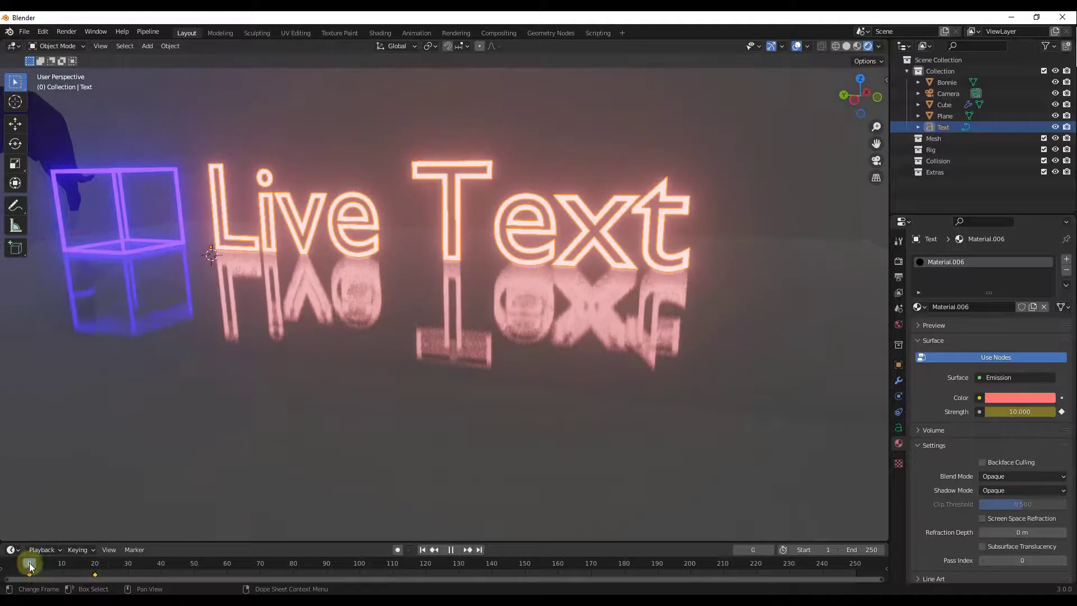
click(456, 549)
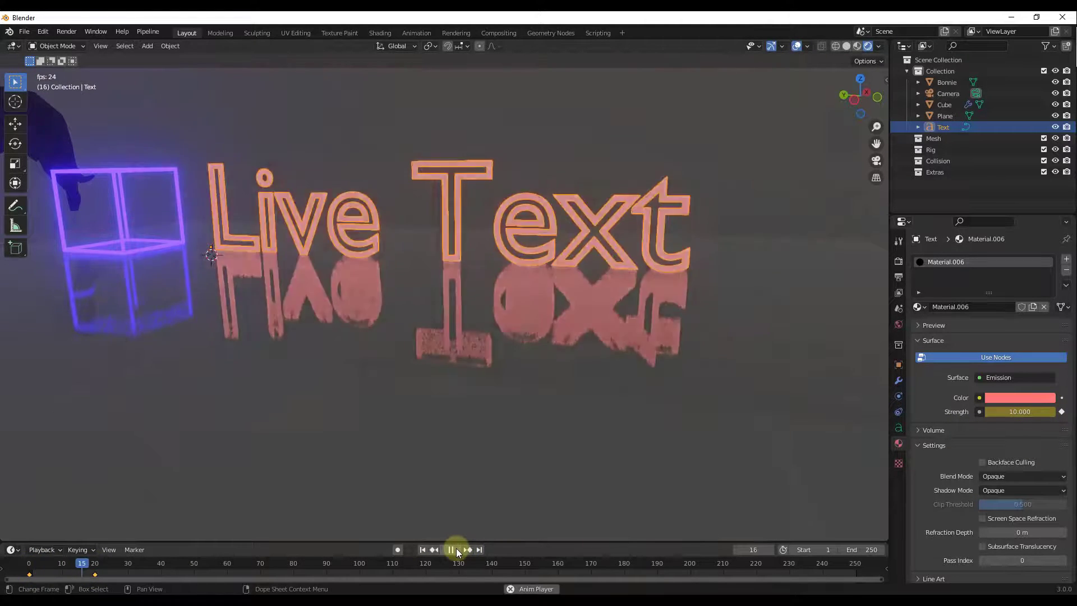
click(457, 549)
drag(198, 566, 162, 565)
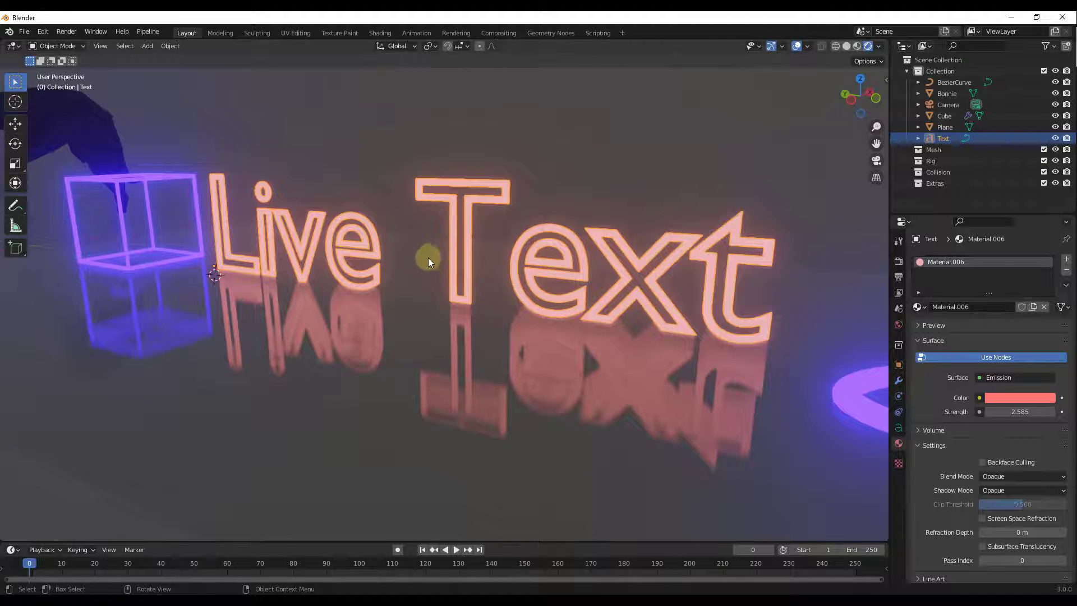
- In the Animation workspace, set the text material's Emission Strength to 10
click(415, 33)
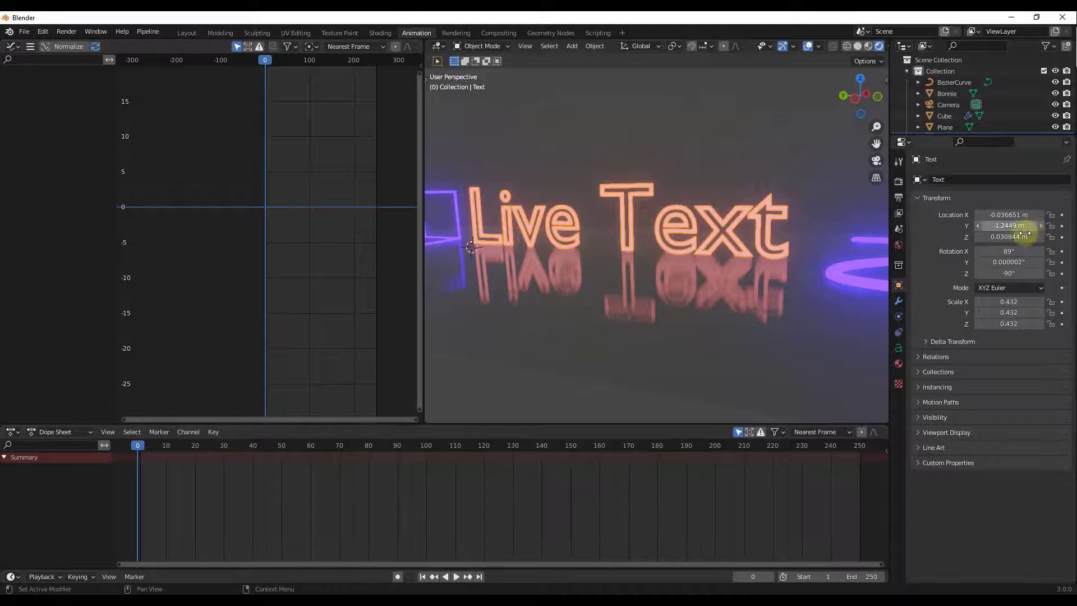
click(898, 364)
drag(1027, 331, 3, 336)
click(1037, 337)
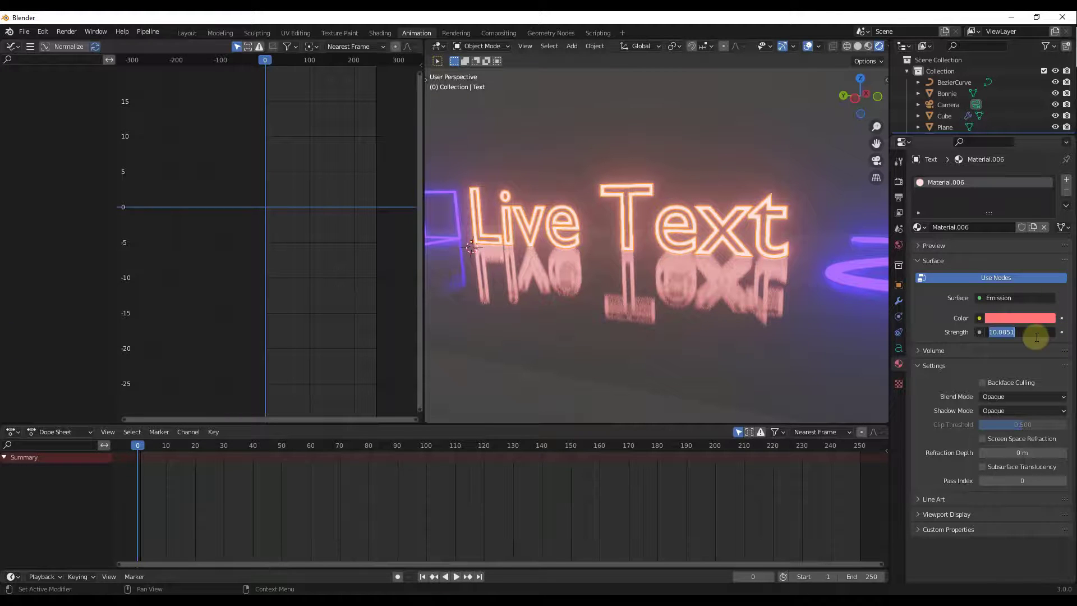
text(10)
key(Return)
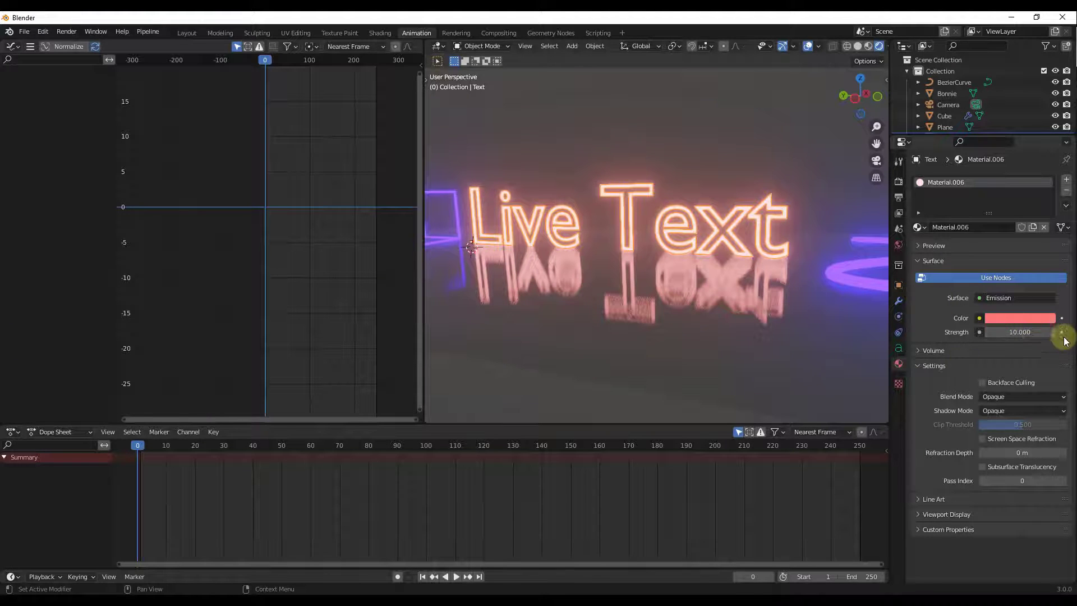
- Keyframe the Strength at 10 and select its channel in the graph
click(1063, 333)
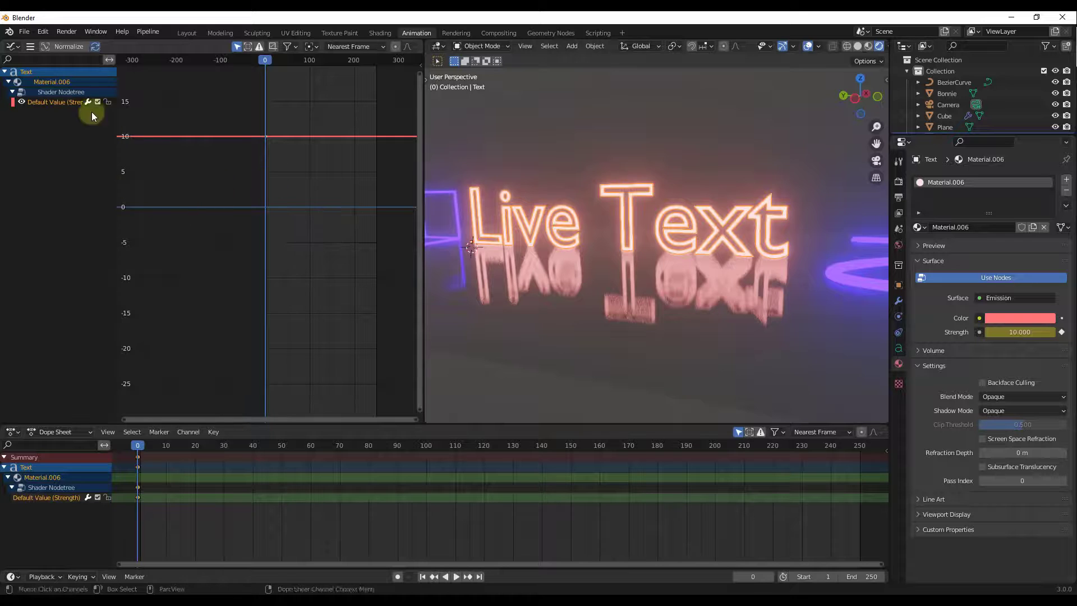
click(268, 138)
scroll(270, 138, down, 3)
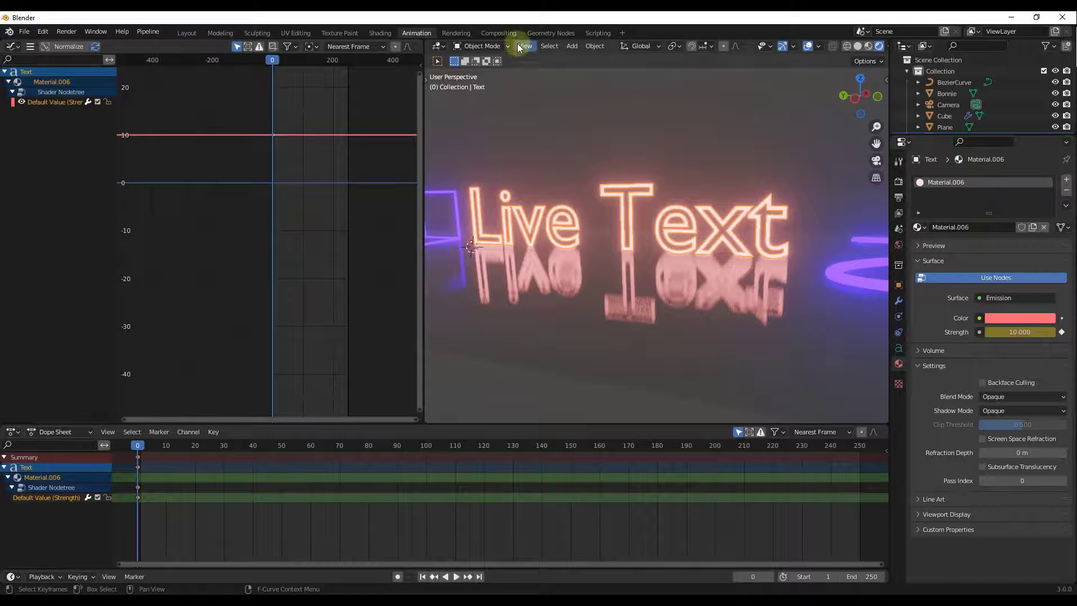
- Add a Noise modifier to the Strength curve in the Graph Editor sidebar
click(12, 46)
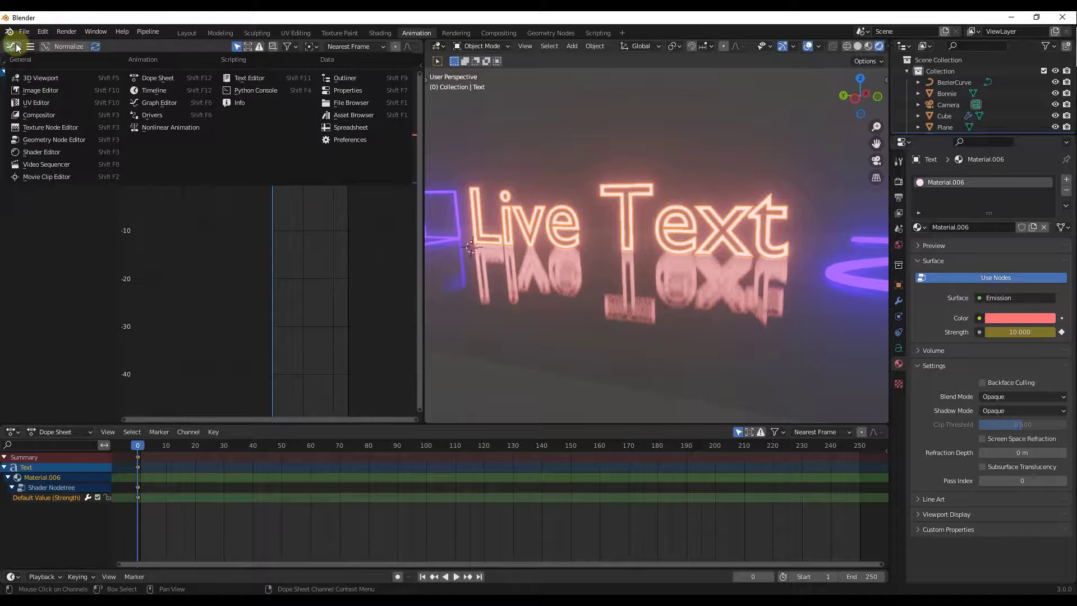
click(16, 47)
key(n)
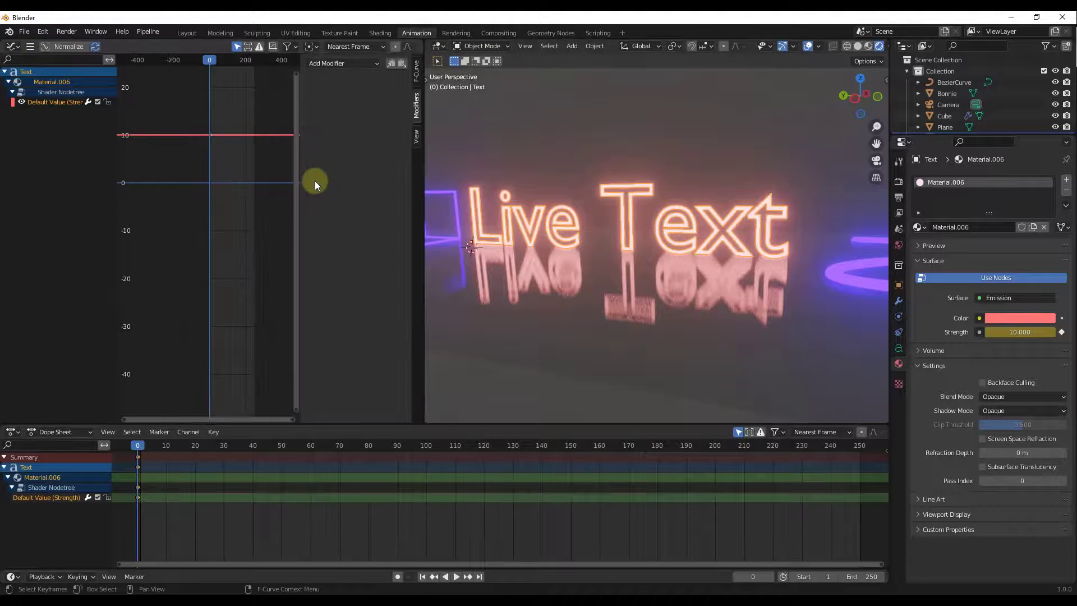
click(348, 61)
click(335, 126)
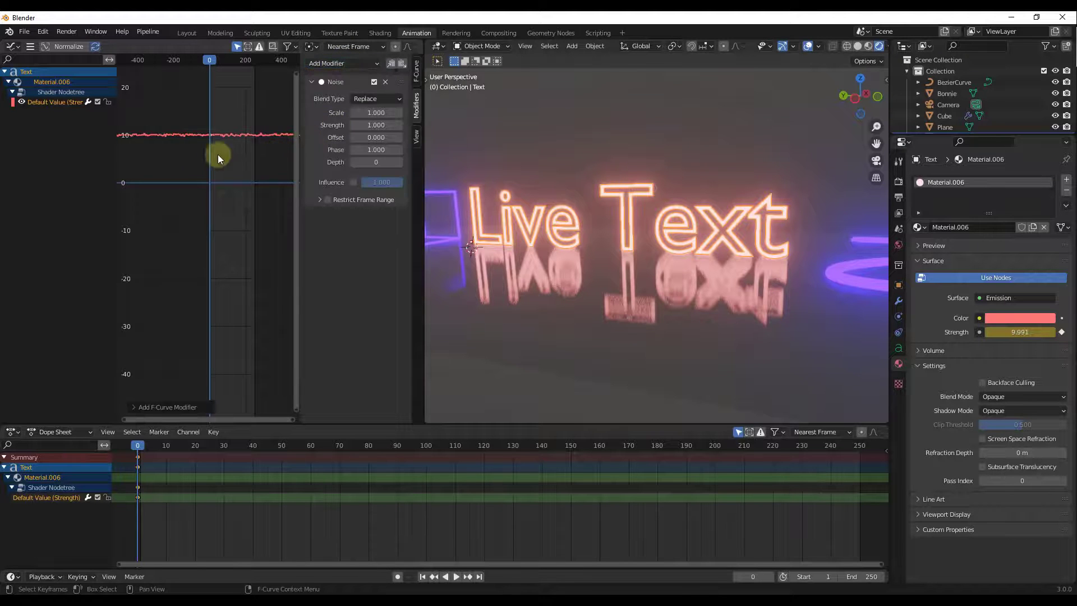
- Set the noise Scale to 3.2 and increase its Strength for a bigger flicker
scroll(247, 133, up, 4)
scroll(204, 135, down, 1)
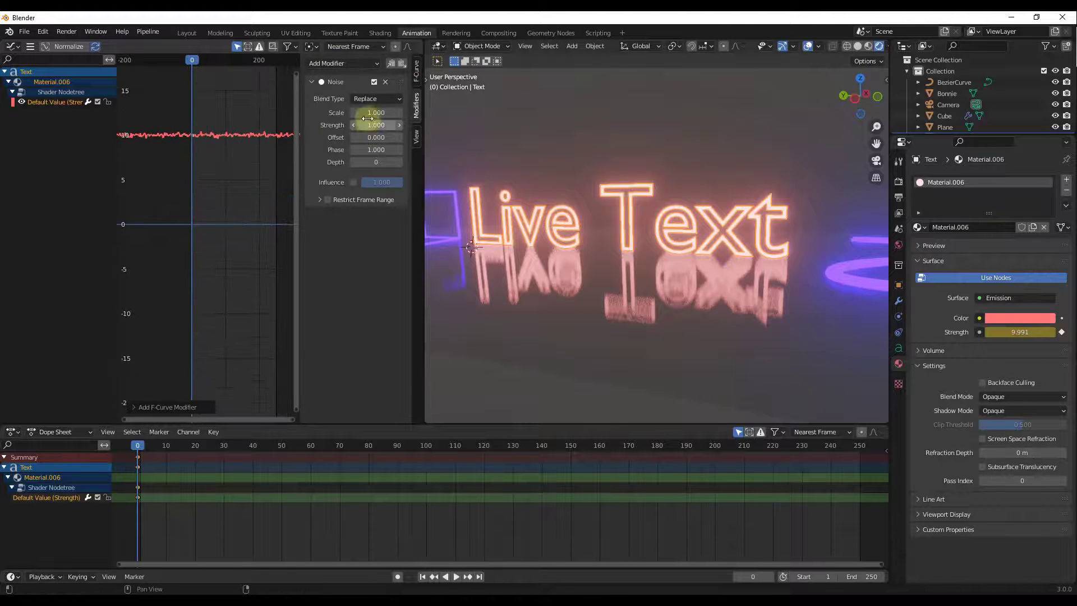
double_click(390, 114)
text(3.2)
key(Return)
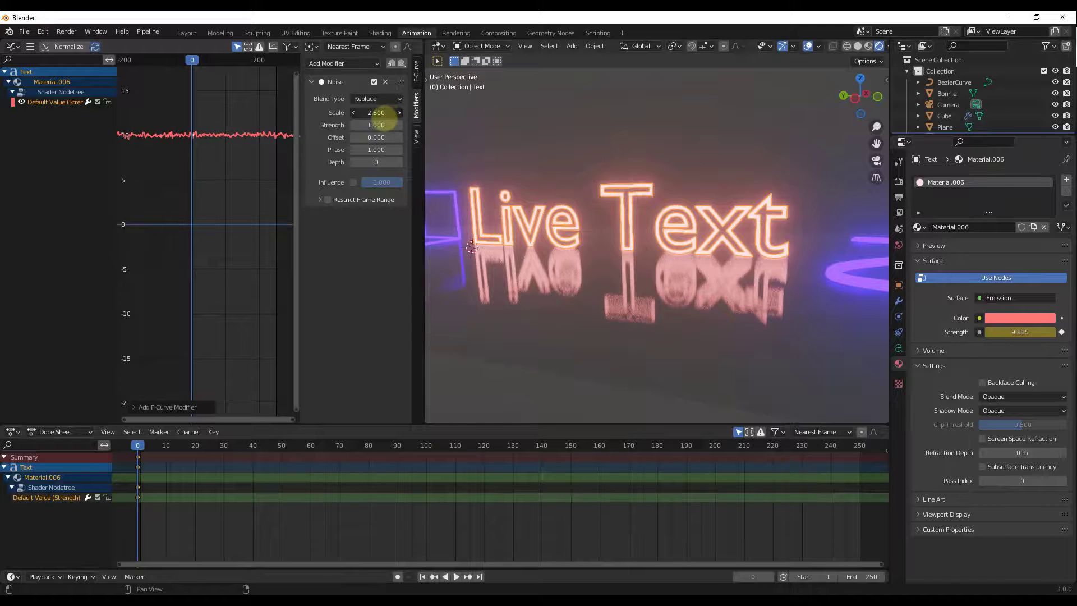
drag(391, 112, 373, 140)
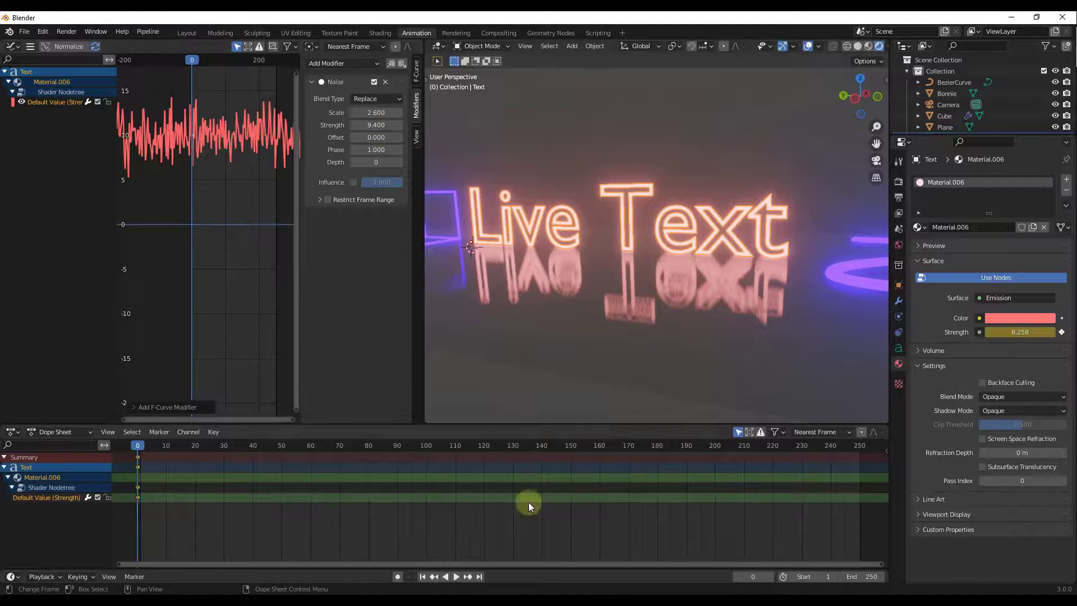
- Preview the flicker animation and lower the noise Scale
click(455, 577)
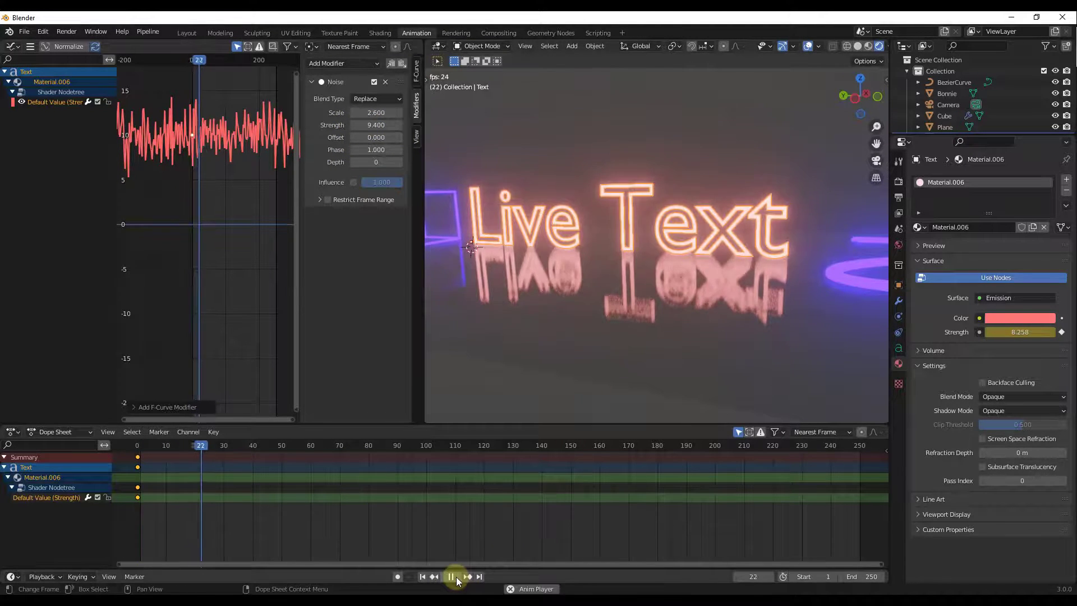
click(455, 576)
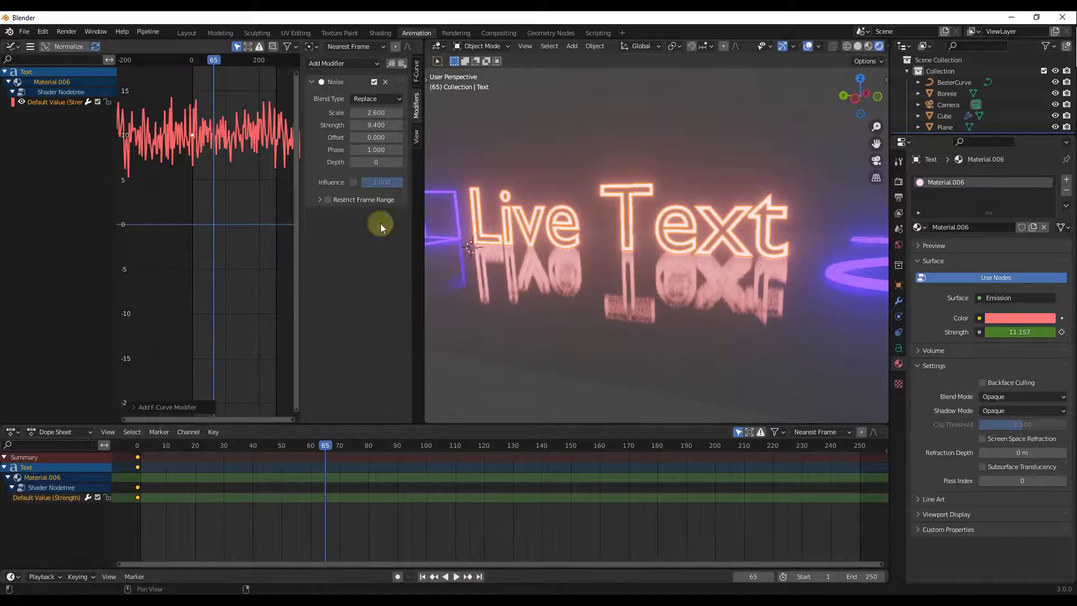
drag(378, 112, 355, 108)
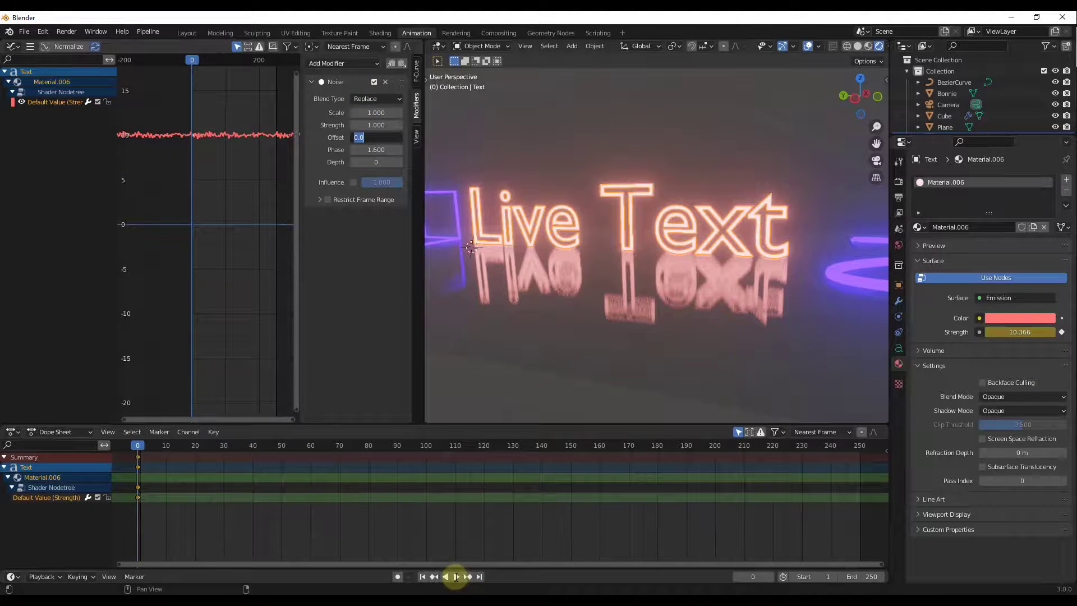
click(455, 576)
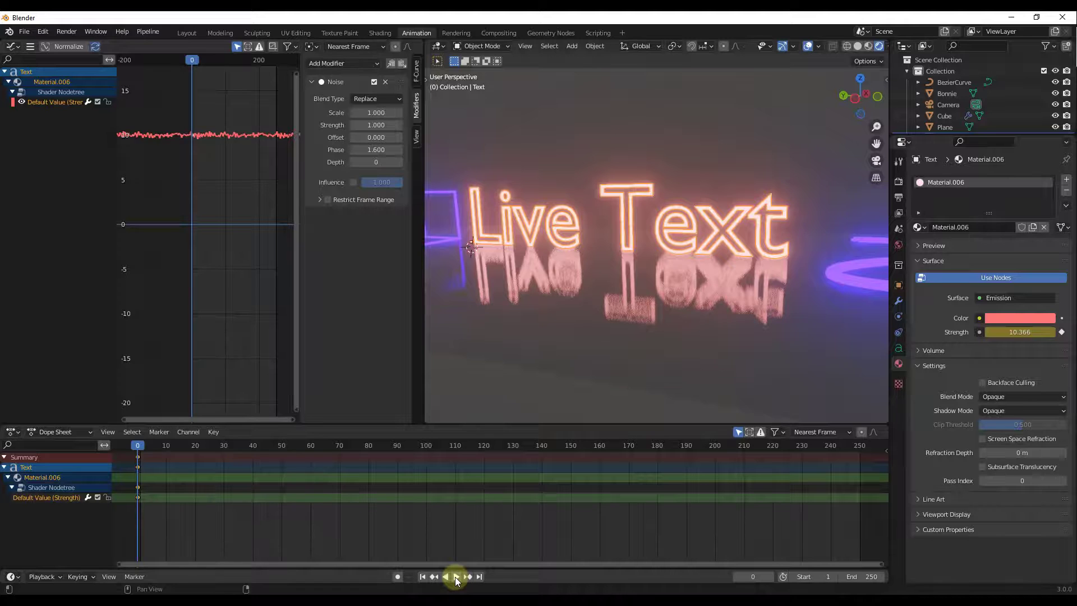
click(456, 577)
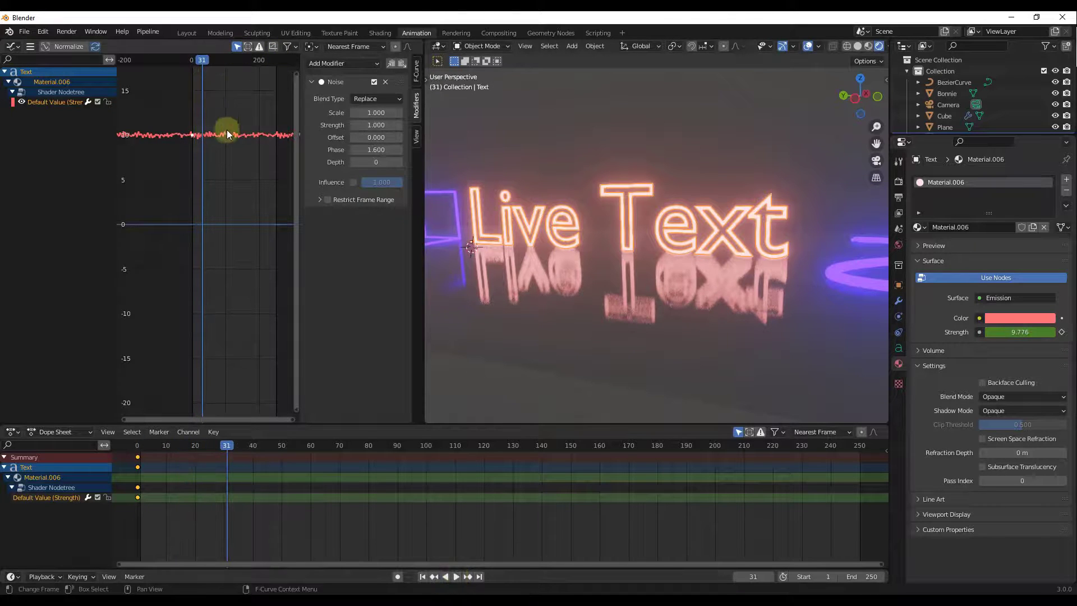
- Set the noise Strength to 20 and preview the stronger flicker
click(364, 123)
text(2)
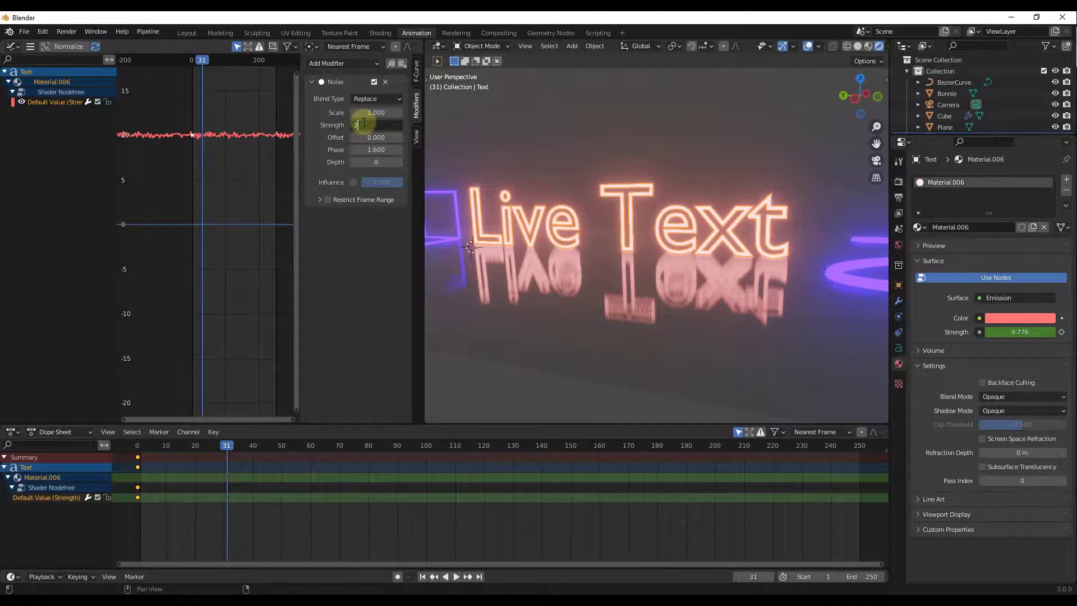
text(0)
key(Return)
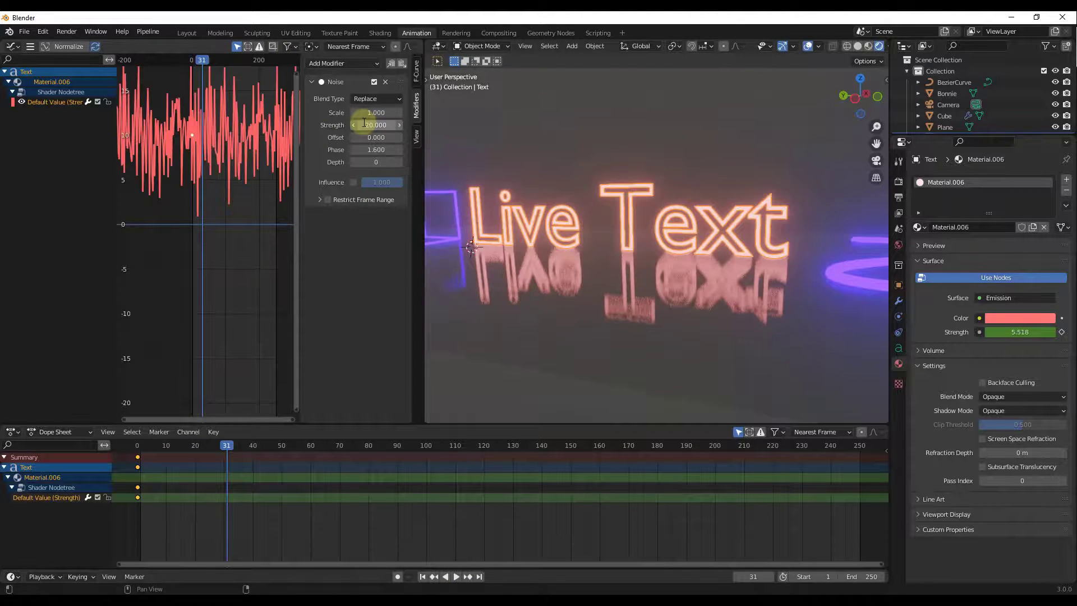
click(457, 578)
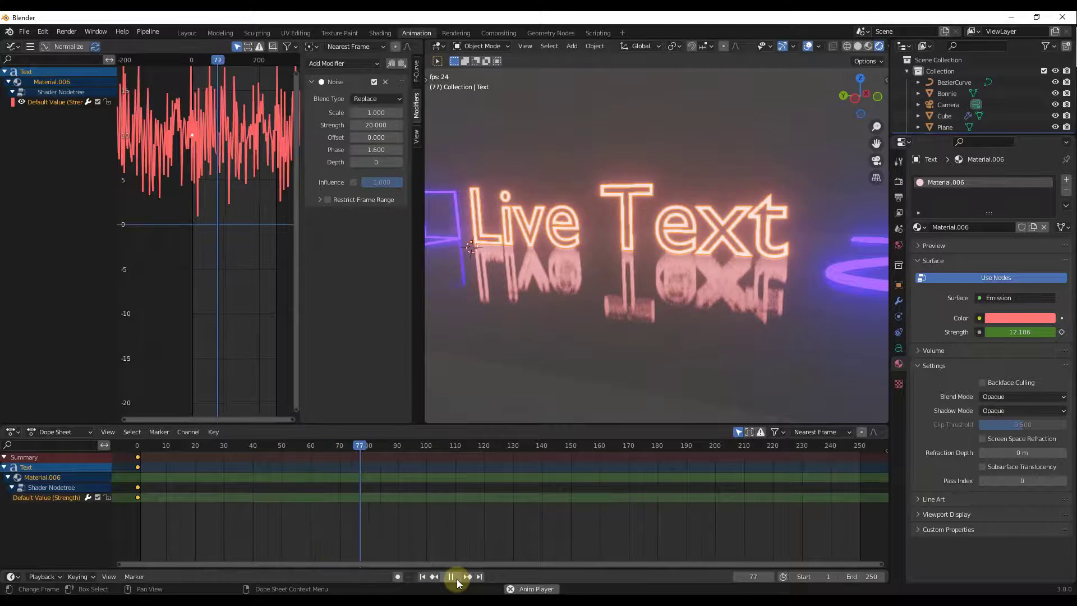
click(456, 578)
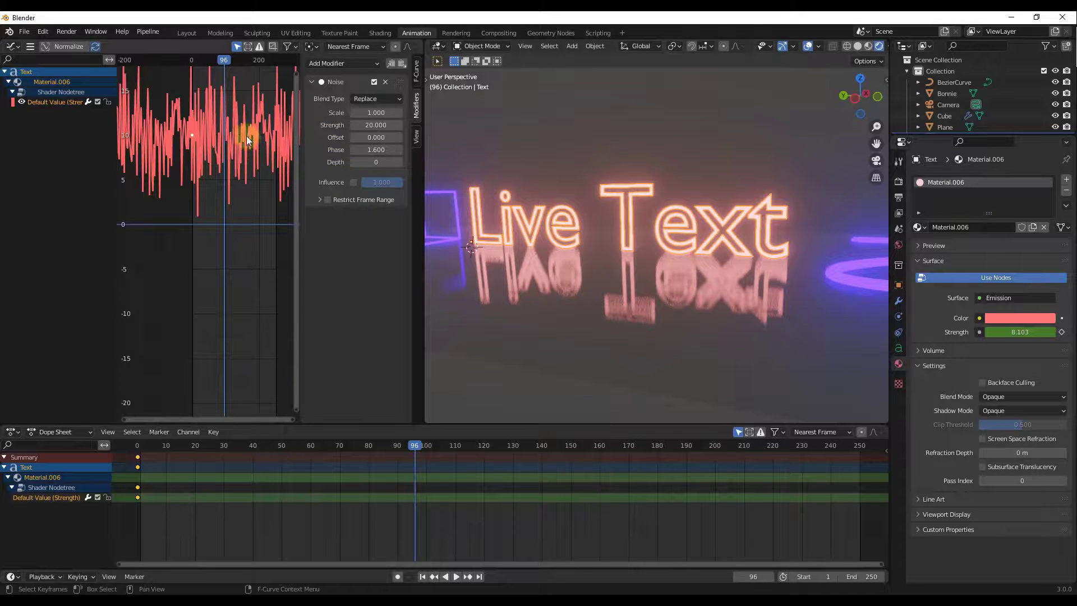
- Set the noise Scale to 2, preview the flicker, and return to the scene layout
click(363, 112)
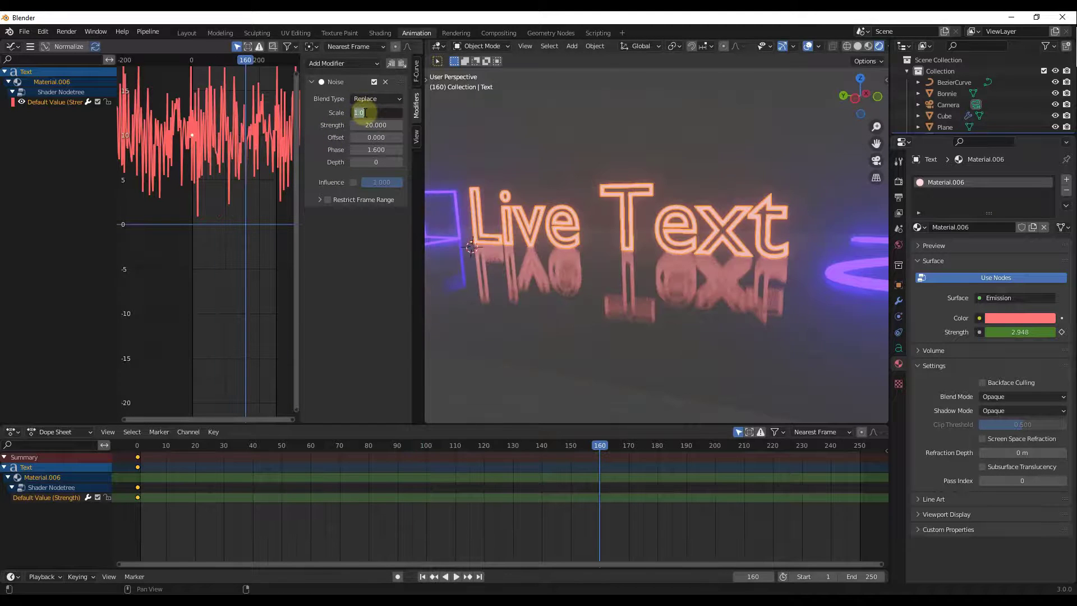
text(2)
key(Return)
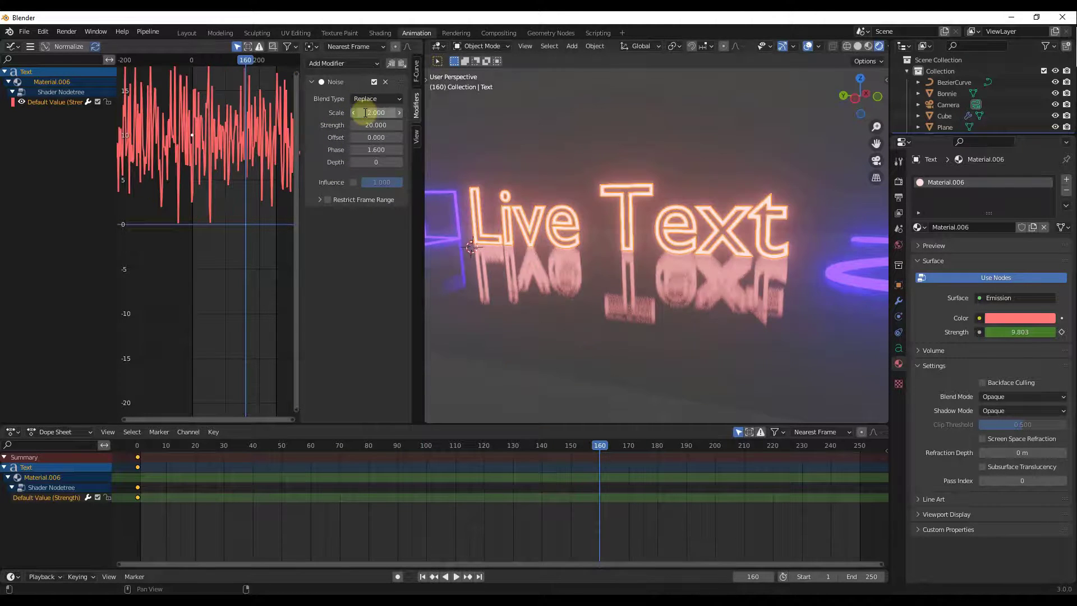
click(457, 577)
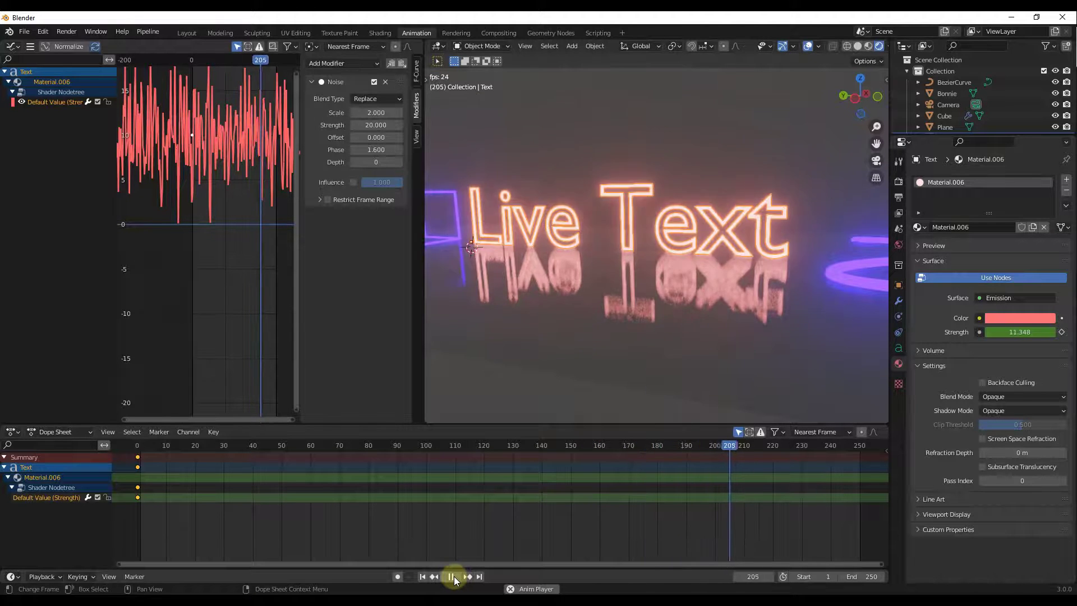
click(452, 576)
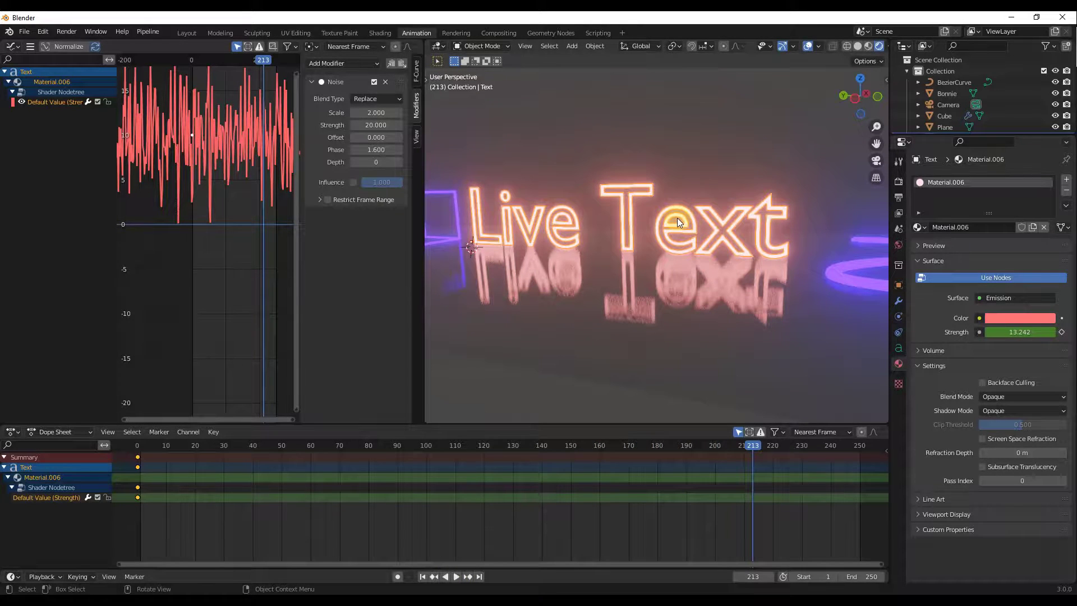
click(482, 318)
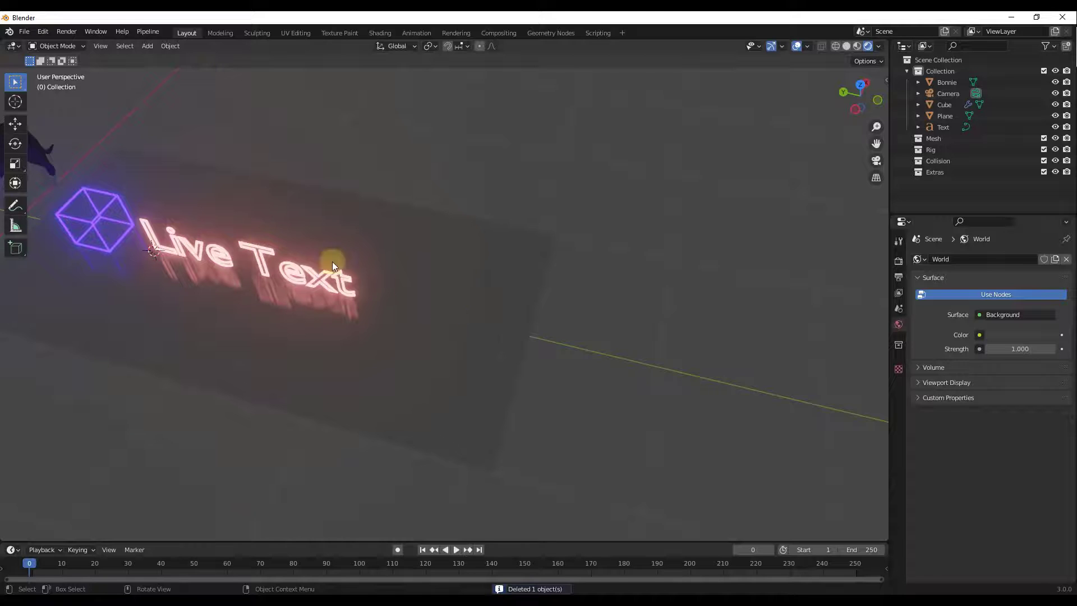
- Add a Bezier curve and delete all its vertices in Edit Mode
key(shift+a)
mouse_move(368, 284)
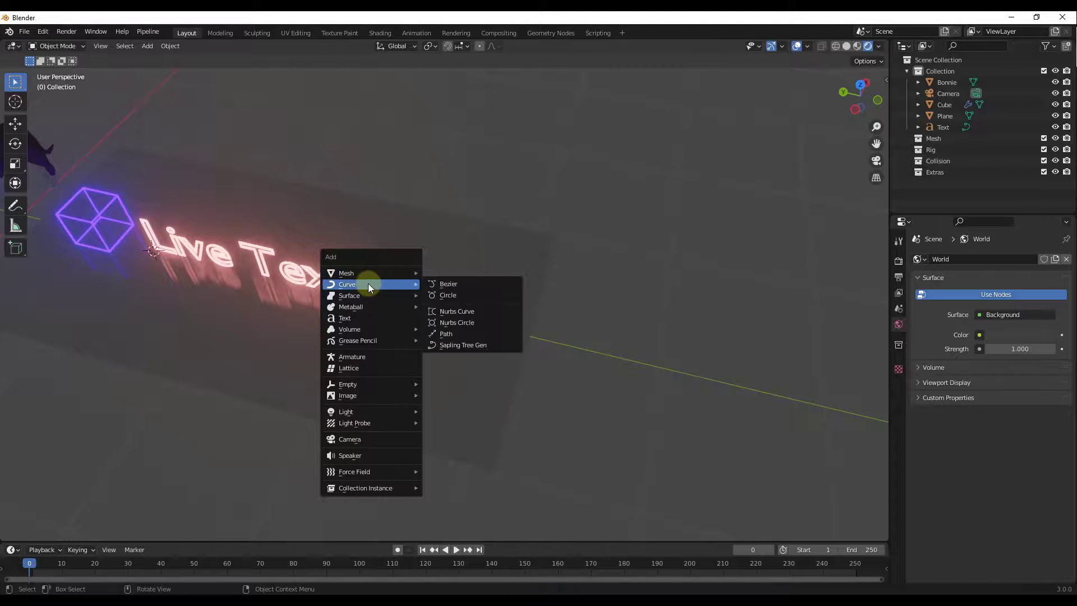
click(448, 284)
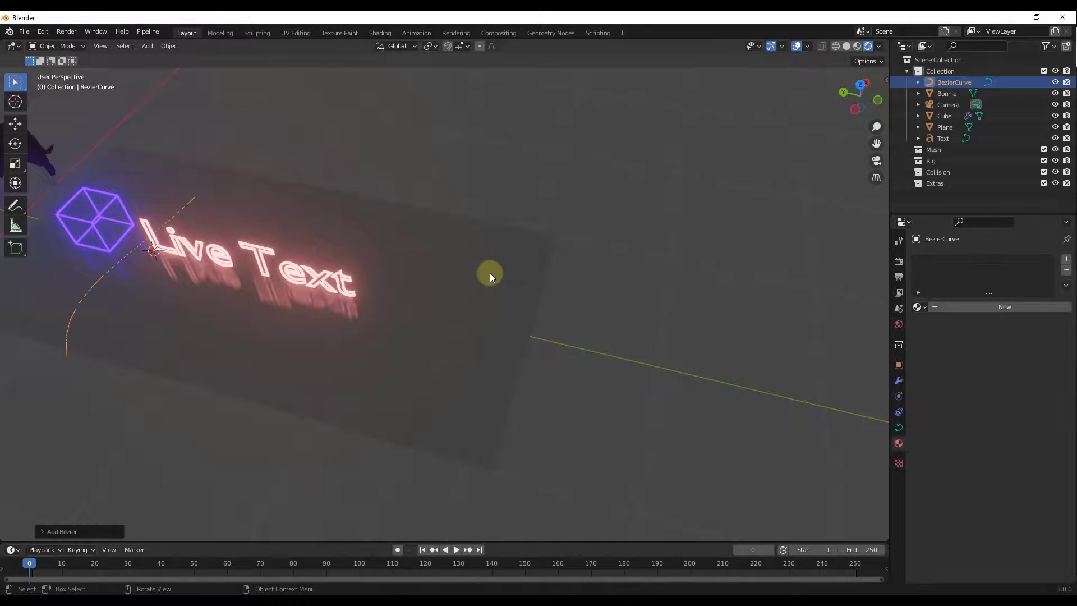
middle_drag(490, 272, 161, 261)
scroll(160, 261, up, 1)
key(Tab)
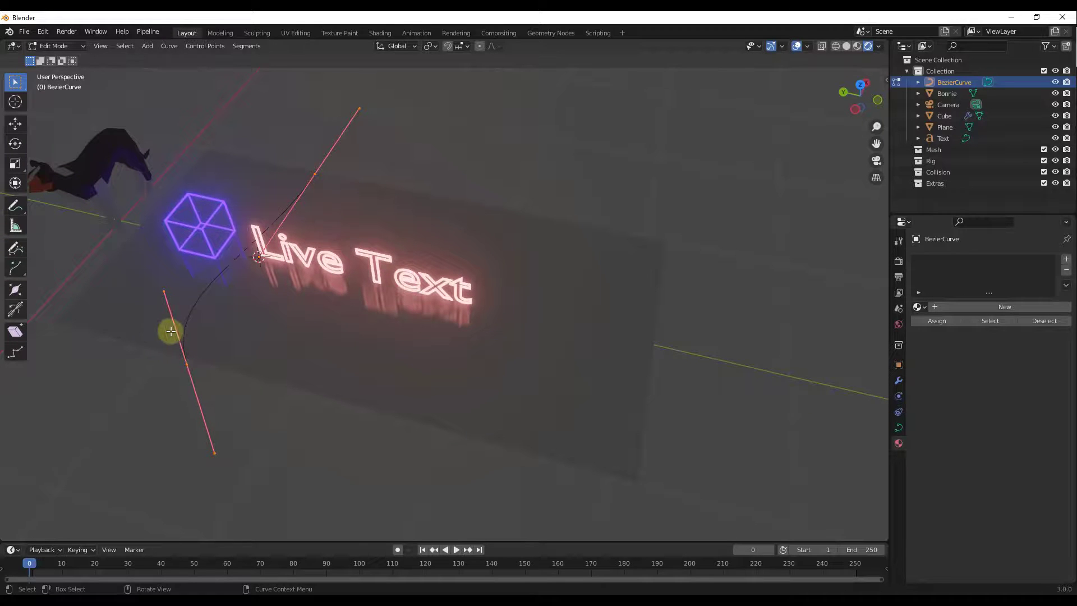
key(x)
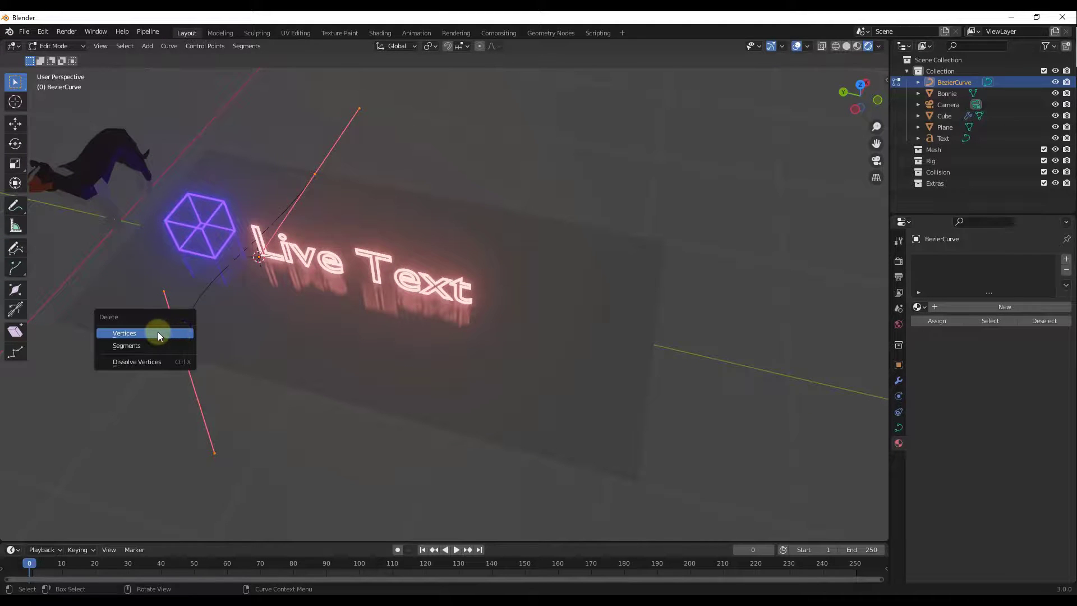
click(159, 333)
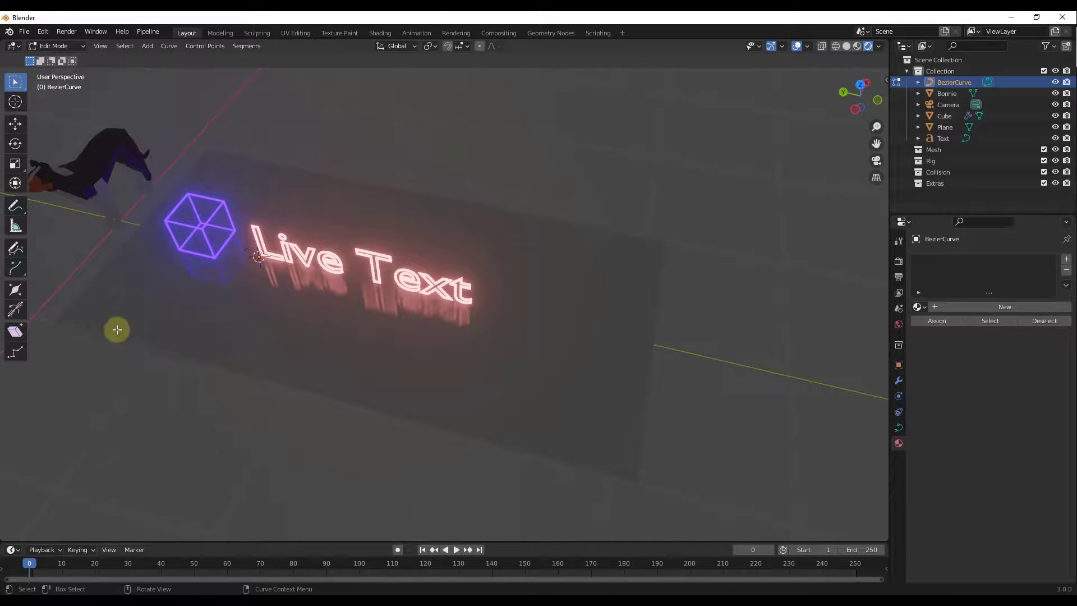
- Sketch a freehand S-shaped curve across the floor with the Draw tool
click(15, 248)
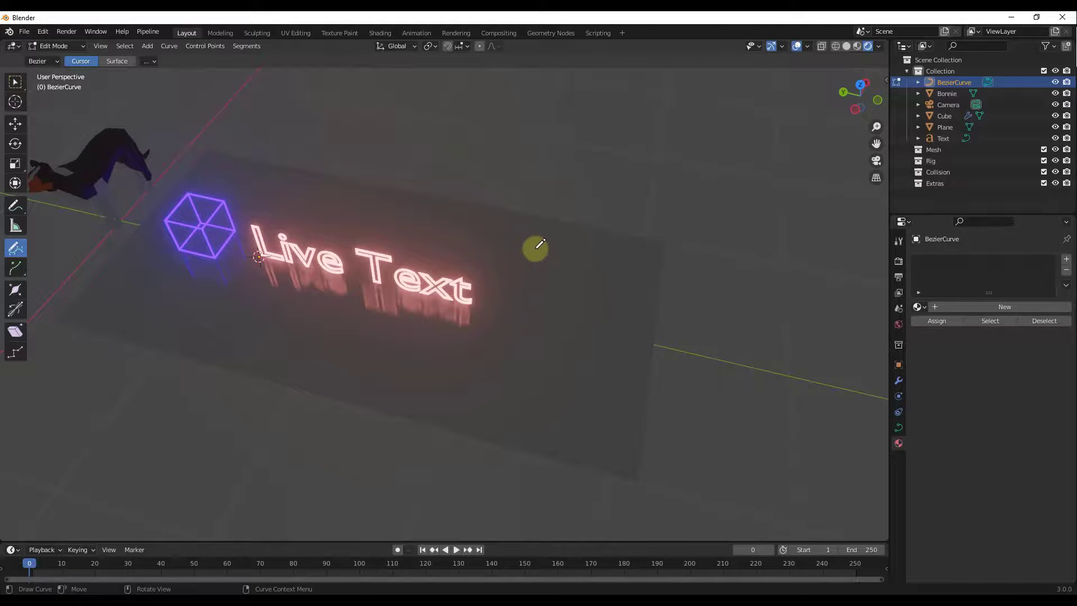
mouse_move(537, 248)
mouse_down()
mouse_move(595, 286)
mouse_move(608, 303)
mouse_move(603, 322)
mouse_move(492, 350)
mouse_move(472, 374)
mouse_move(509, 414)
mouse_move(609, 447)
mouse_up()
scroll(639, 382, up, 3)
scroll(577, 365, up, 1)
- Flatten the drawn points along Z and move them vertically onto the floor
key(g)
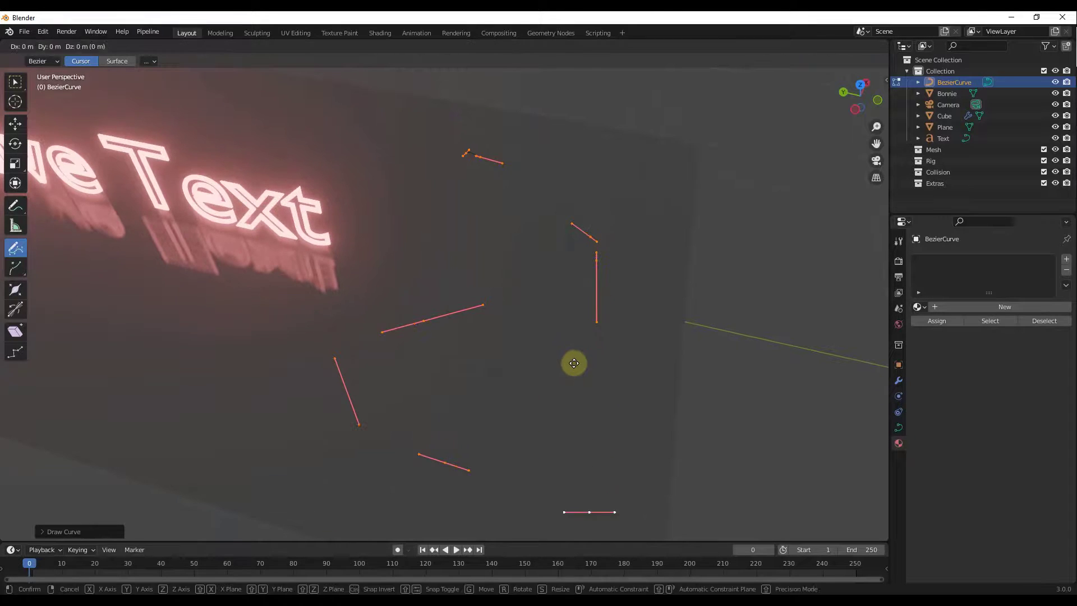
key(z)
click(589, 337)
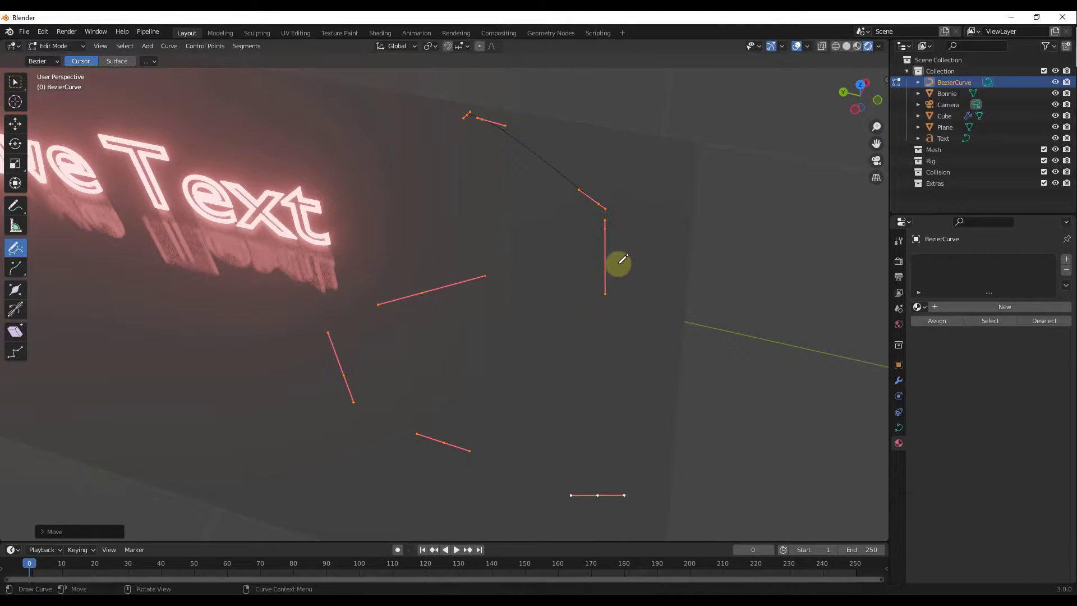
key(s)
key(z)
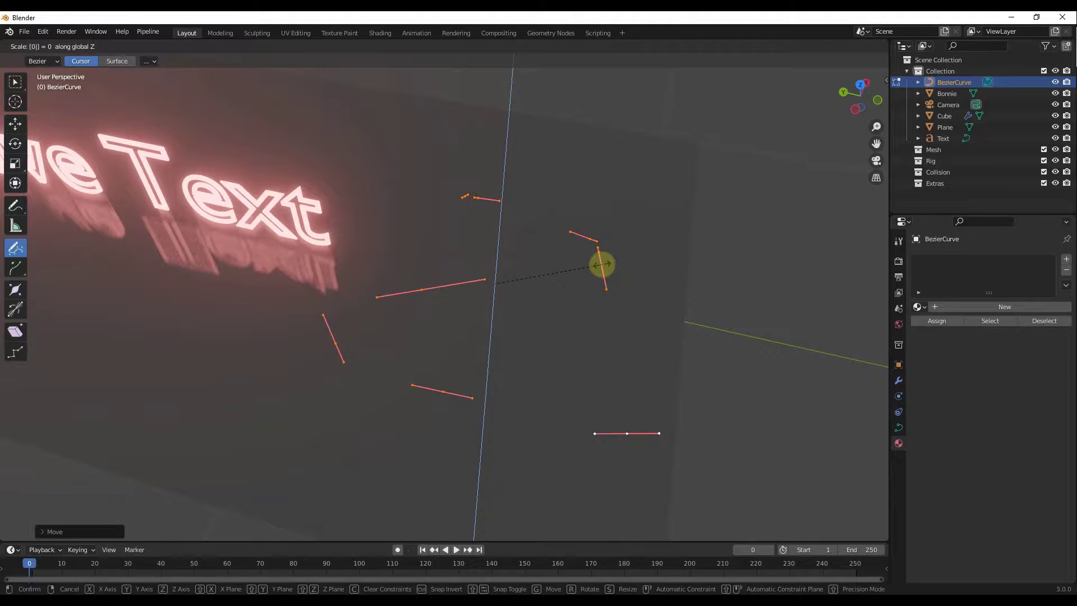
click(601, 264)
key(g)
key(z)
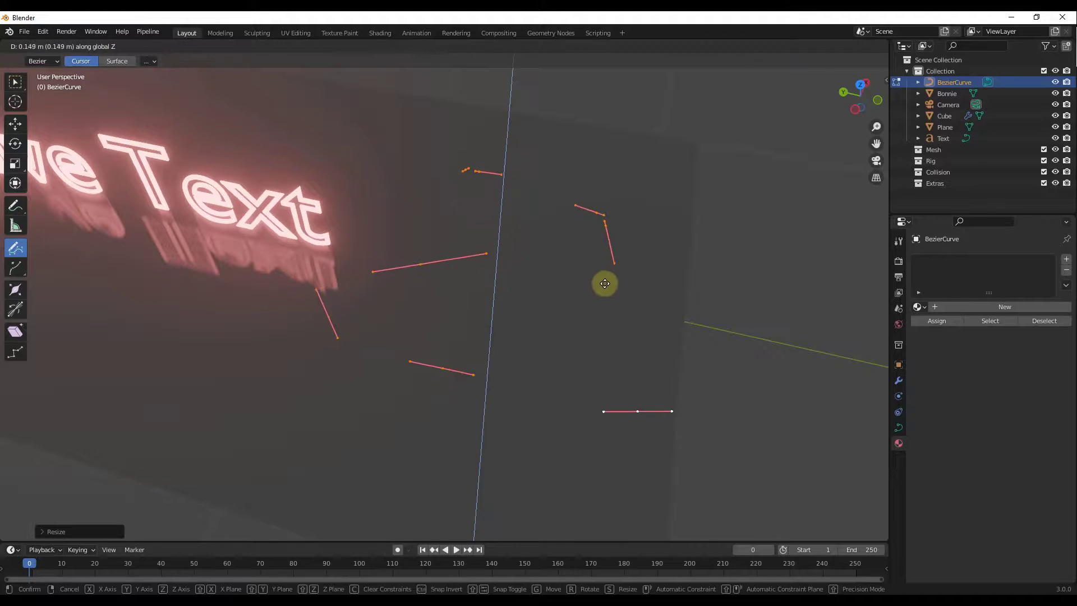
mouse_move(641, 221)
middle_down()
mouse_move(620, 258)
mouse_move(586, 275)
middle_up()
key(Tab)
key(Tab)
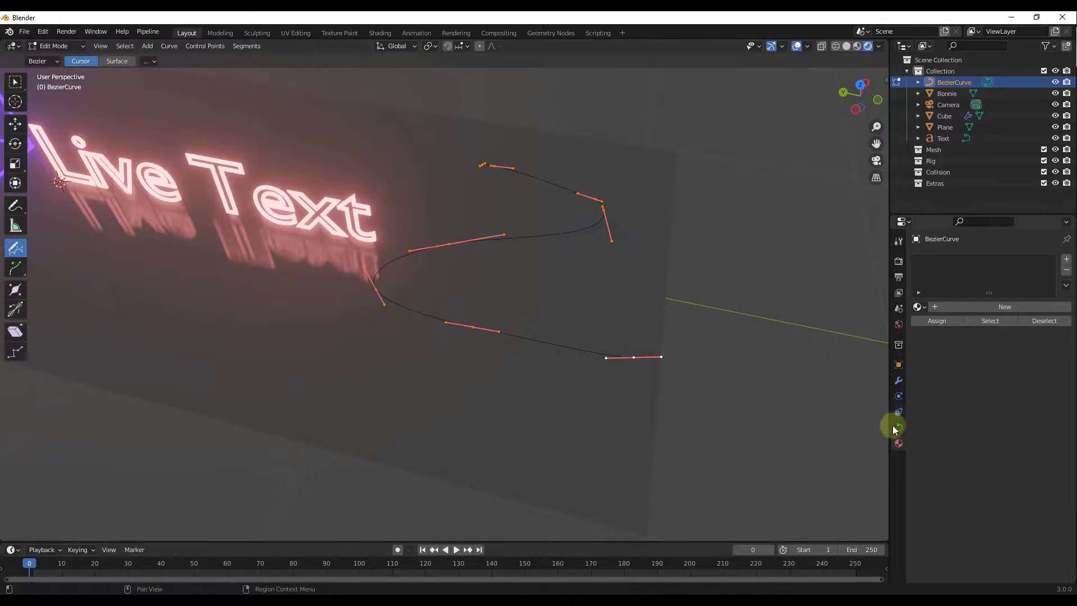
- Give the curve a 0.02 m bevel depth and shift its points along Y
click(898, 427)
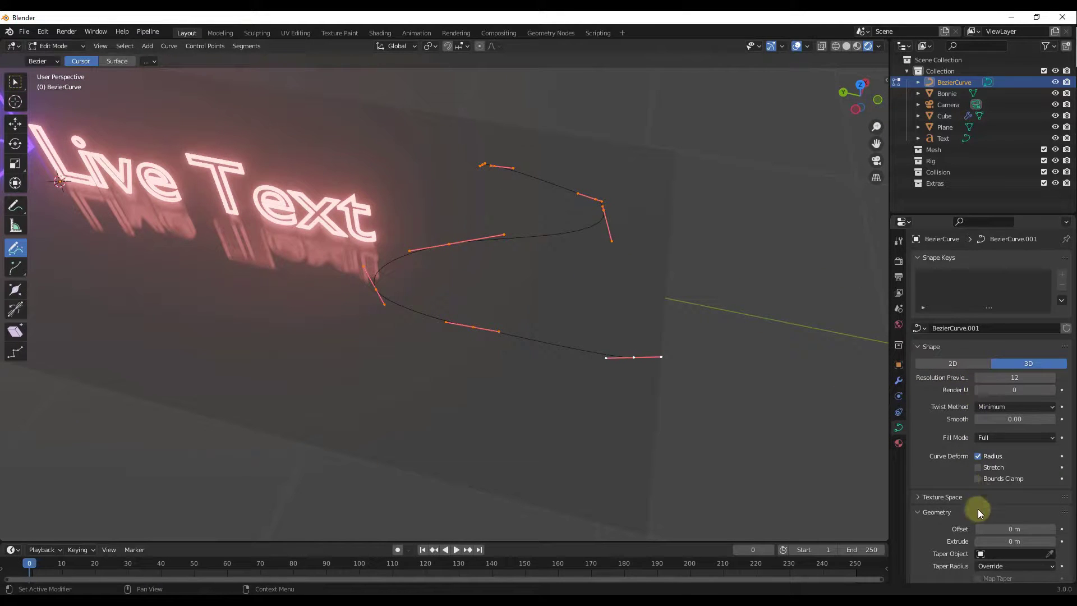
scroll(1021, 519, down, 5)
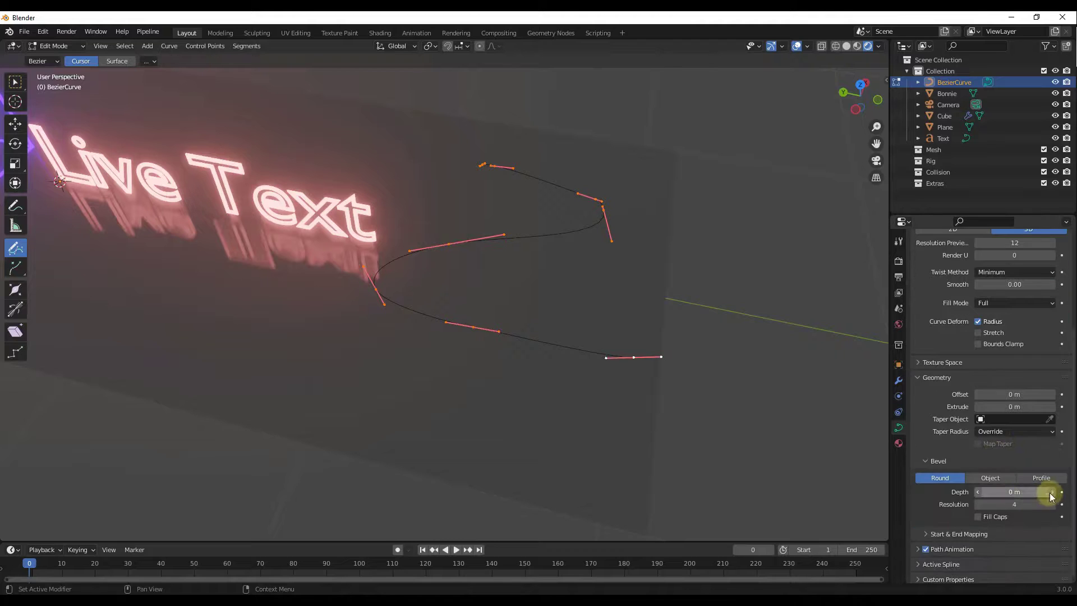
click(1054, 493)
click(1053, 493)
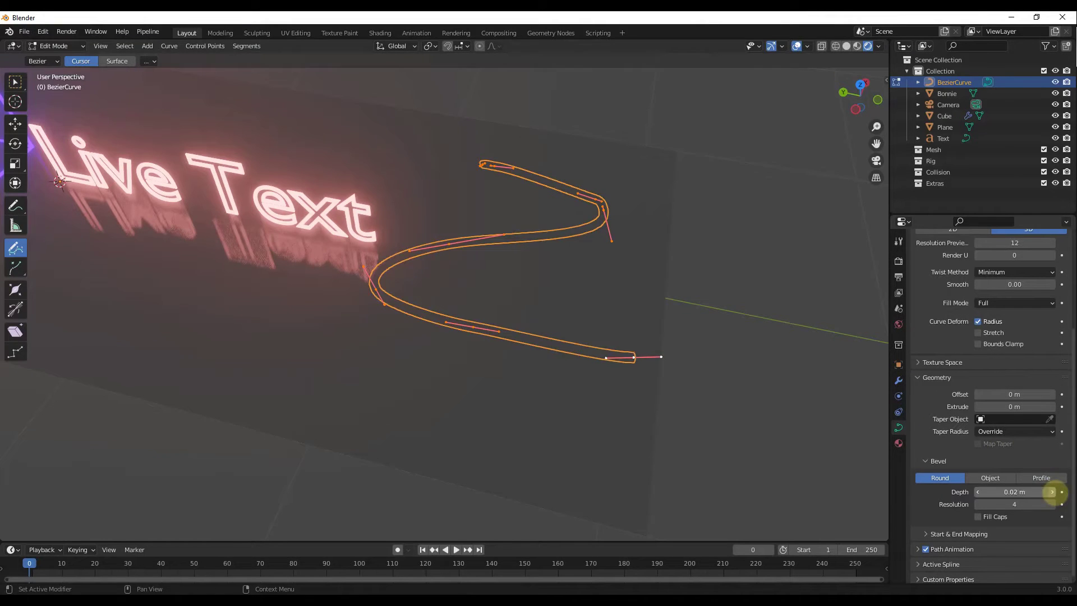
key(g)
key(y)
click(595, 325)
middle_drag(600, 343, 882, 434)
- Assign the purple glowing Material.004 to the curve
click(898, 443)
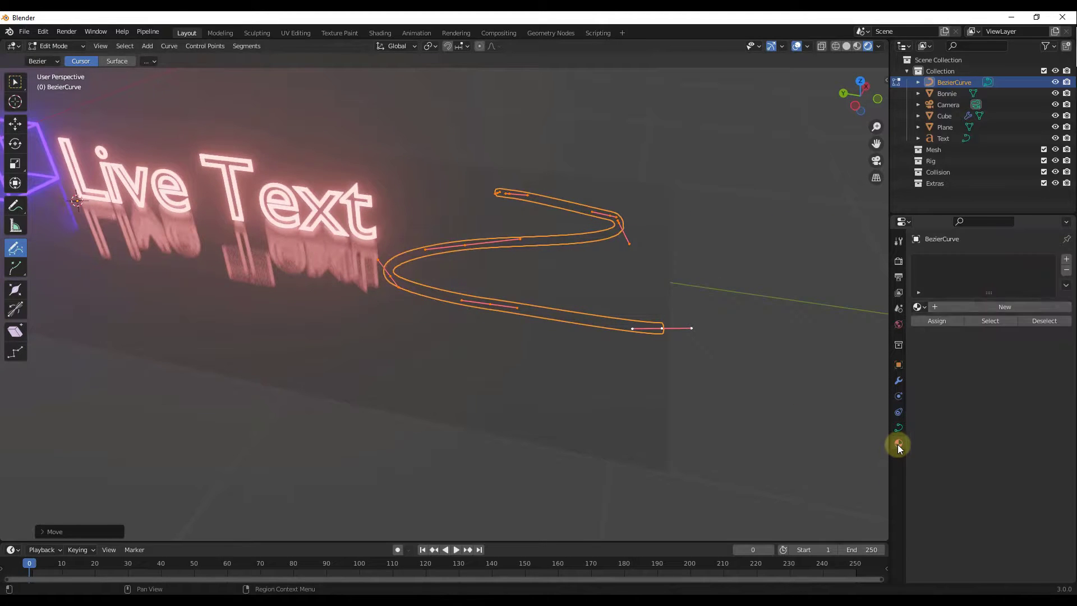
click(920, 306)
click(946, 367)
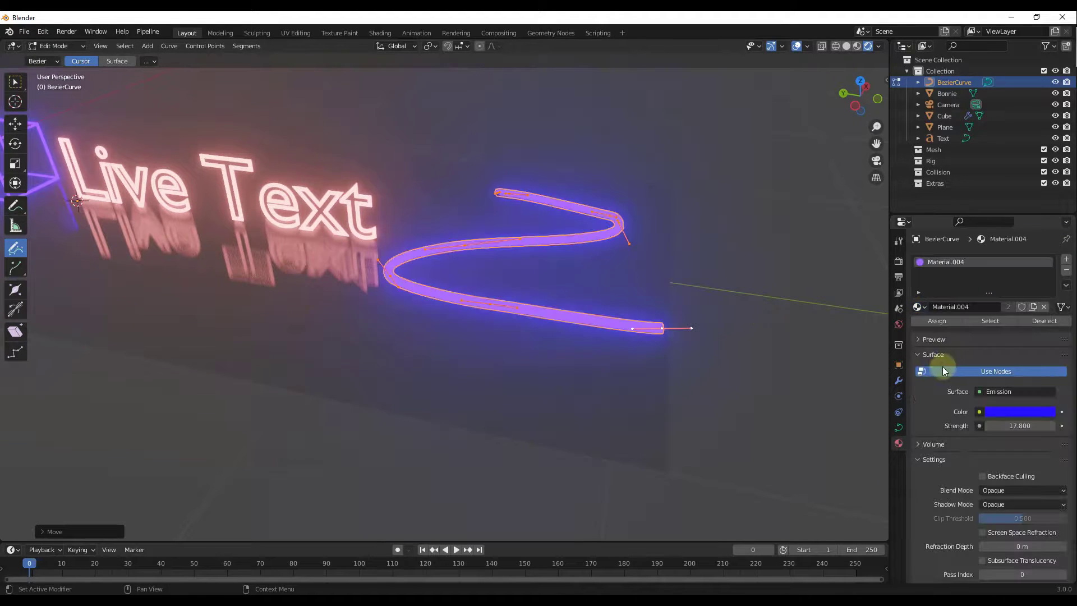
middle_drag(576, 289, 642, 339)
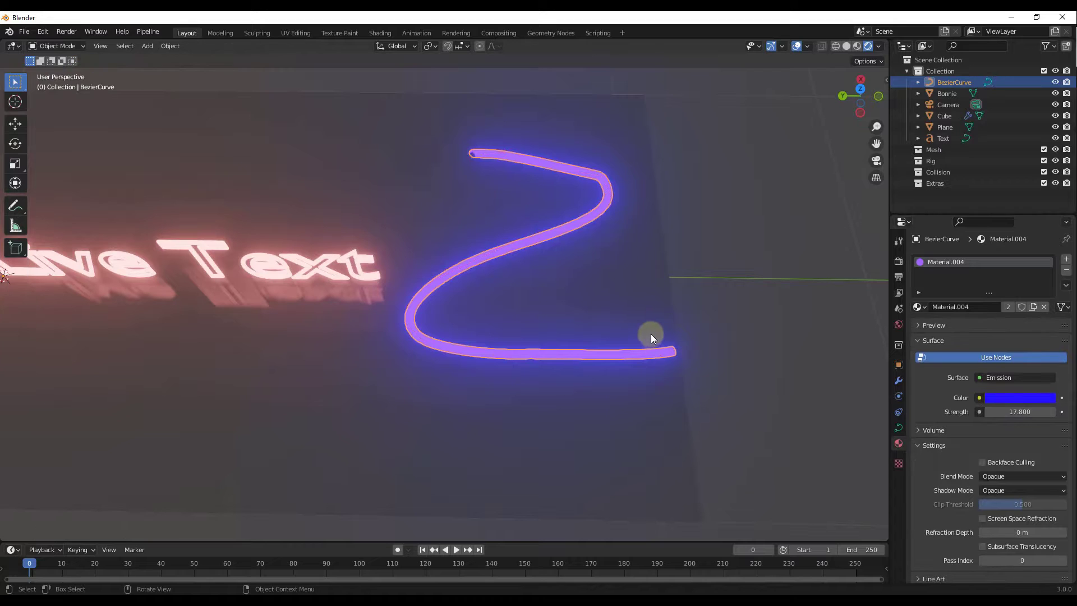
- Move the curve's end point across the floor plane into a longer sweep
click(14, 90)
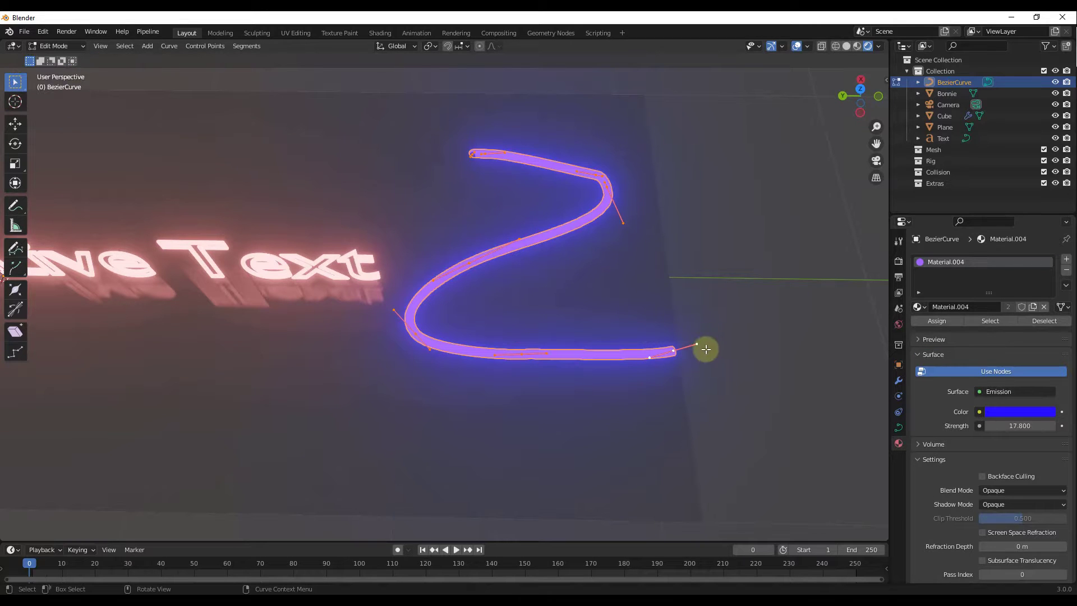
key(g)
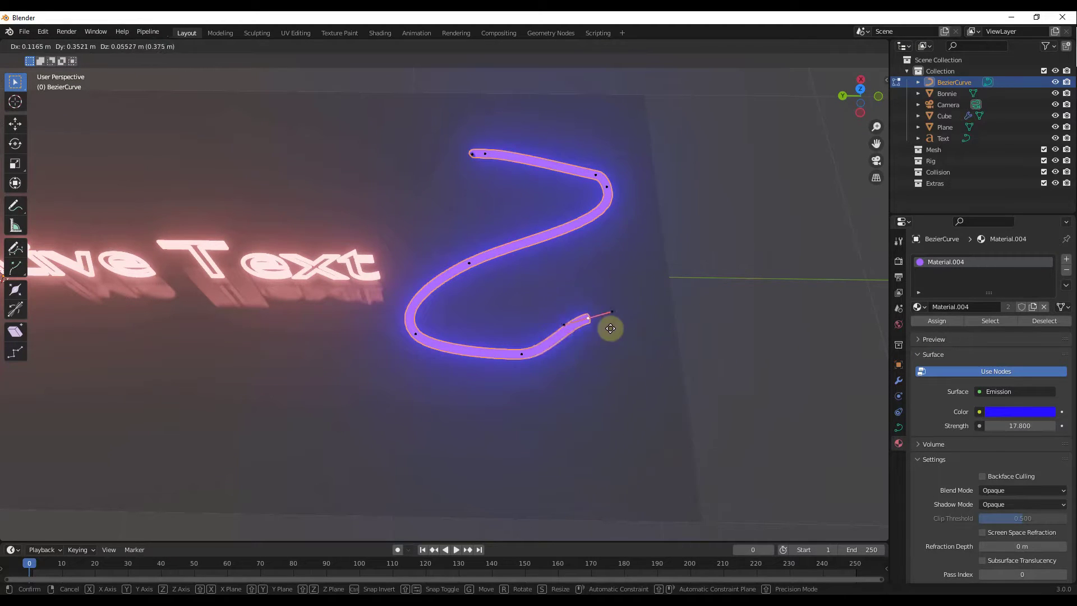
key(shift+z)
click(664, 437)
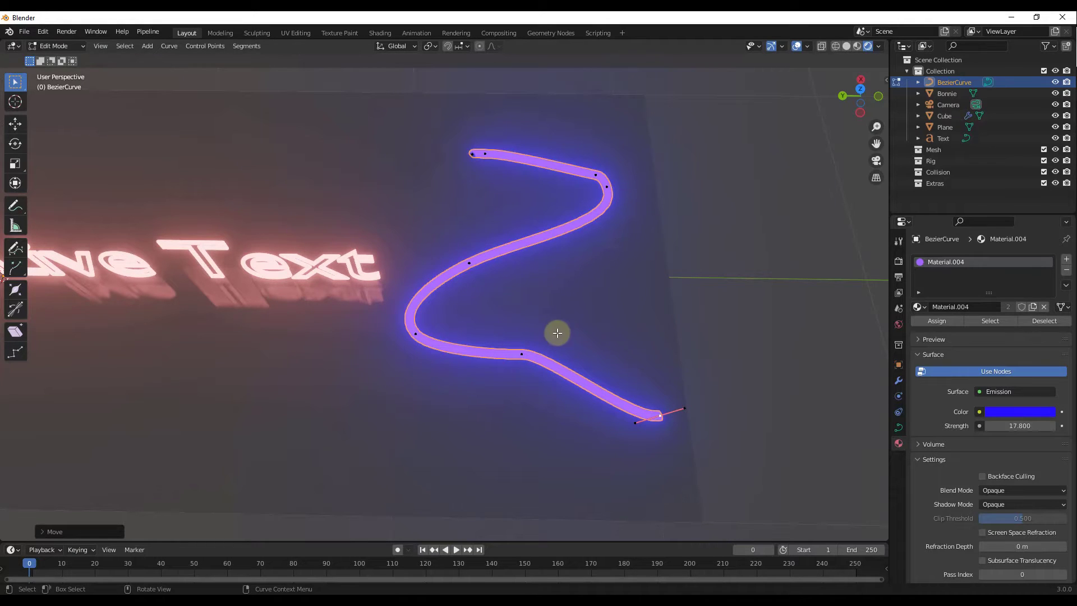
scroll(567, 323, down, 4)
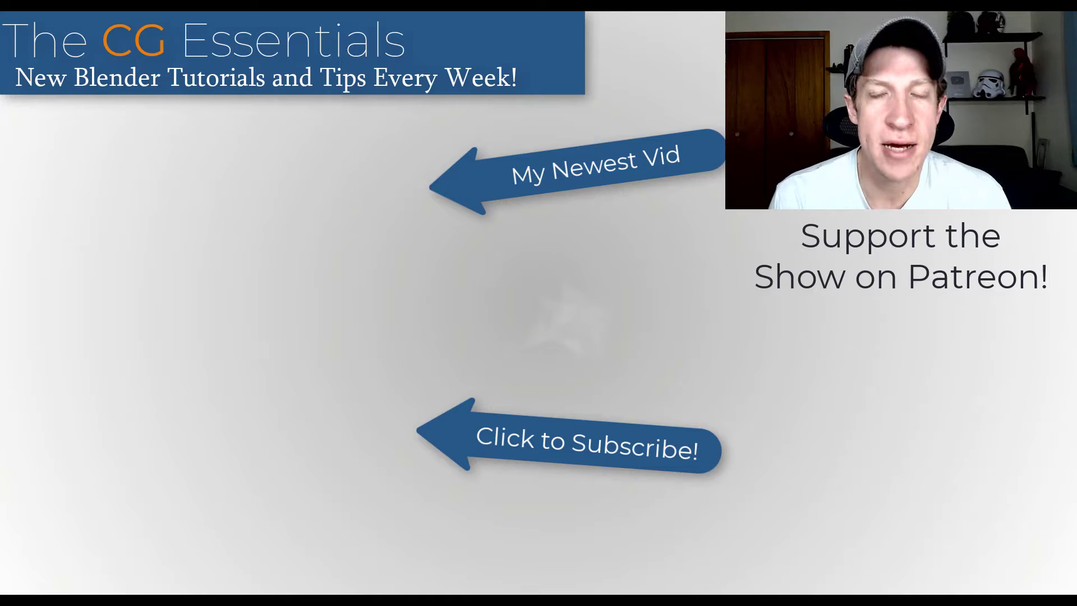